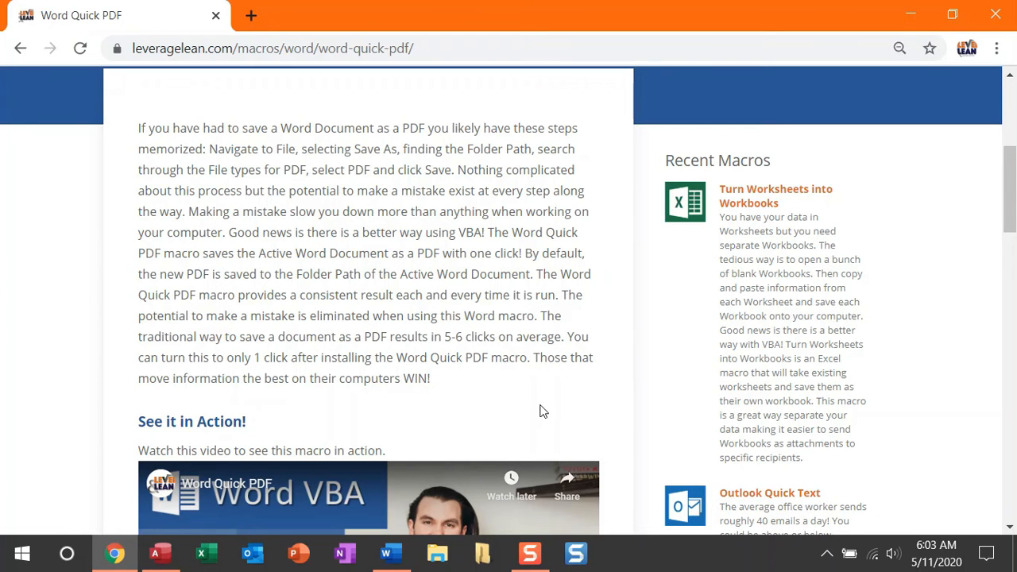
Look through the Word Quick PDF page to its macro code and the list of required references
scroll(633, 371, down, 3)
scroll(633, 372, down, 1)
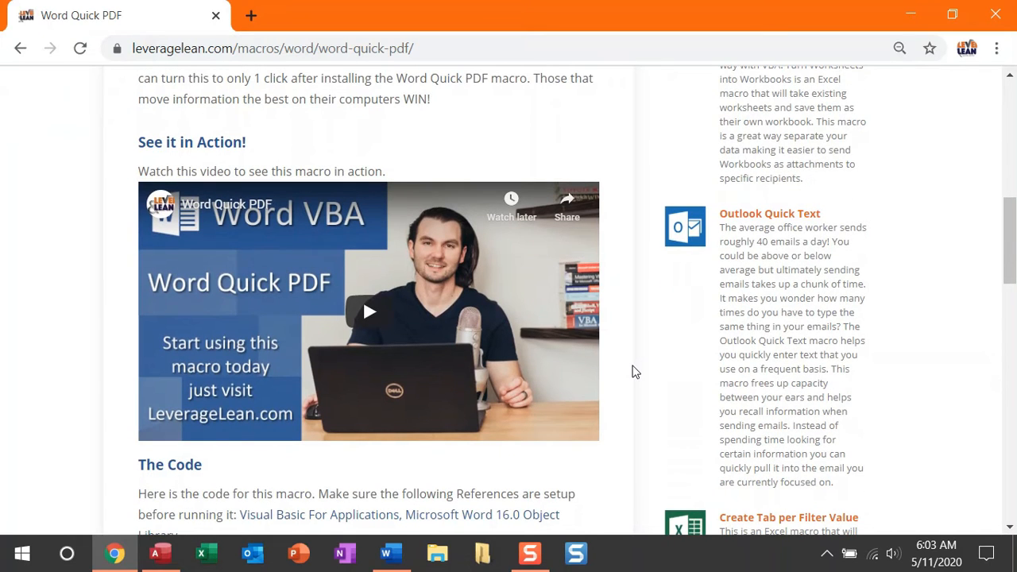
scroll(633, 372, down, 4)
scroll(633, 372, up, 1)
scroll(633, 372, down, 1)
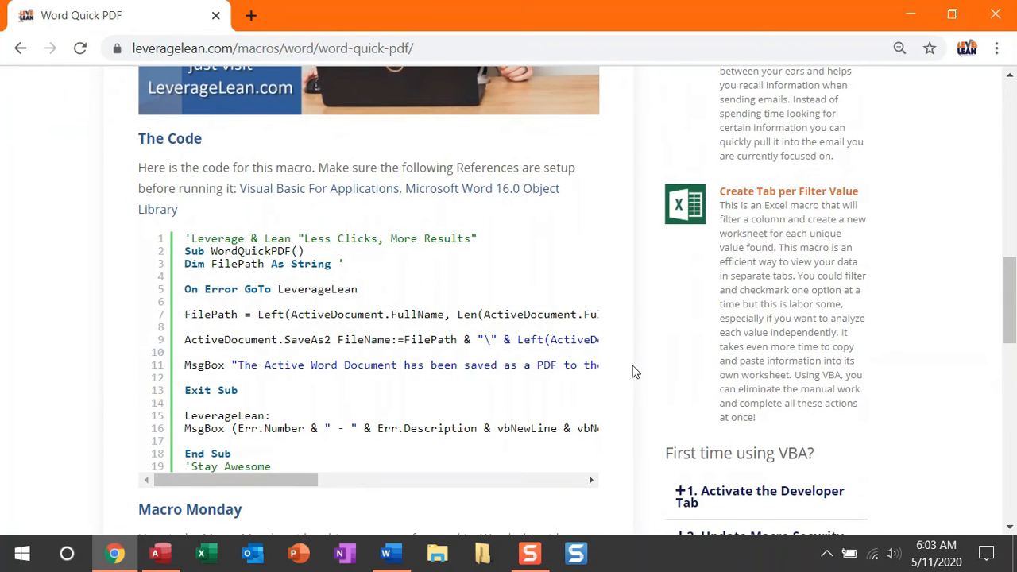
scroll(633, 371, down, 1)
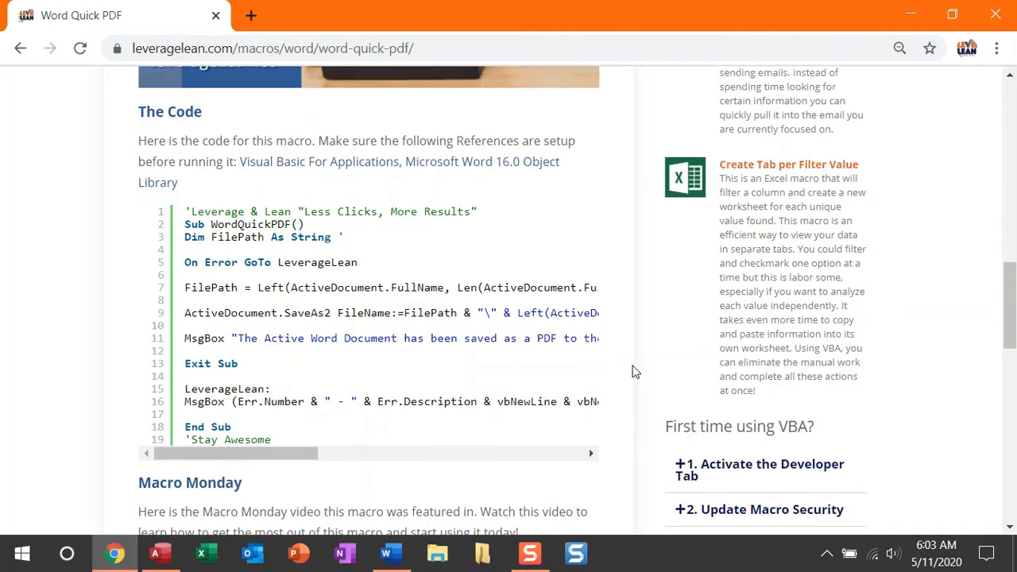
scroll(633, 372, down, 1)
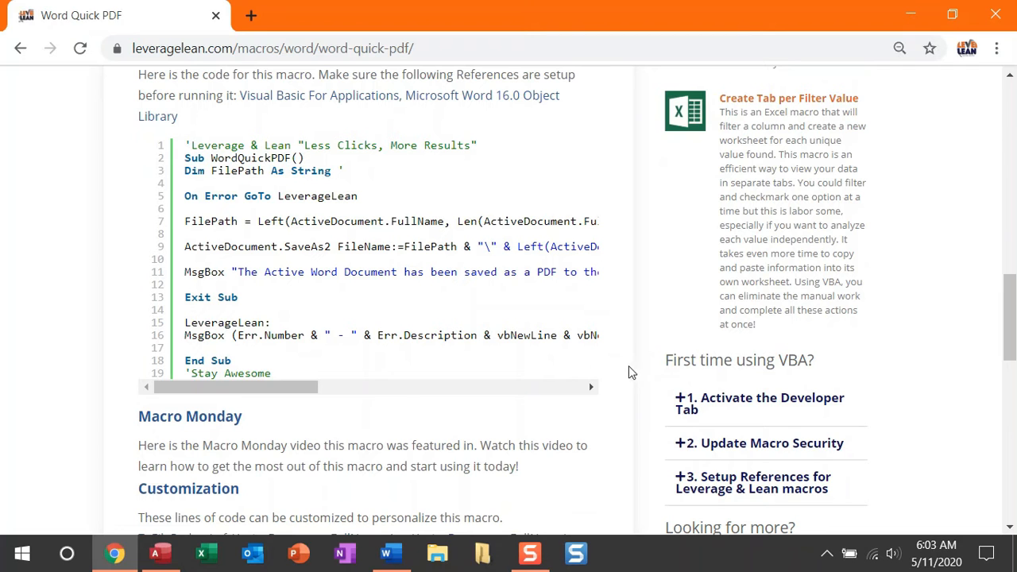
Switch to the Word Quick PDF document in Word and enable the Developer tab in the ribbon customization options
click(398, 550)
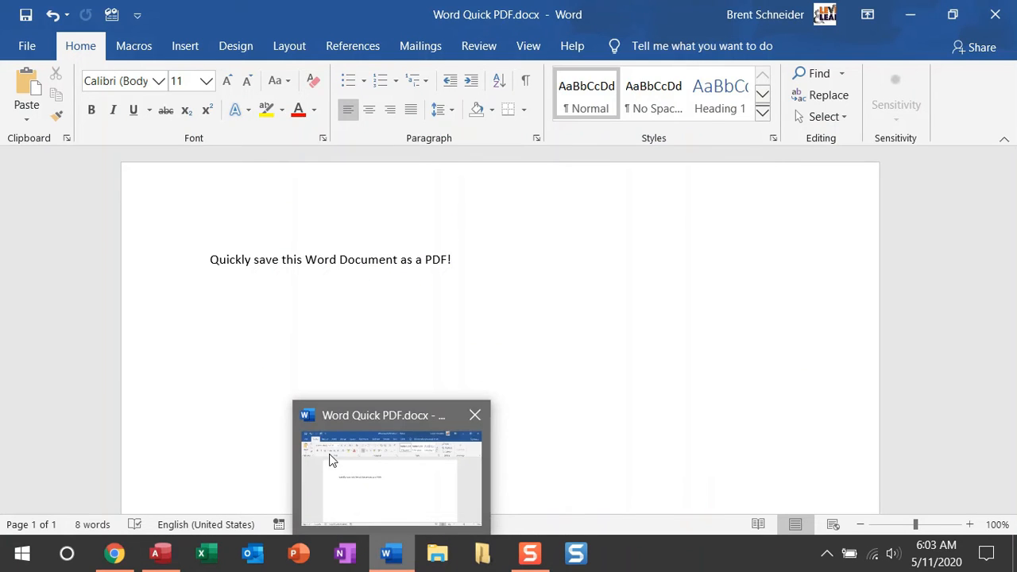
click(136, 14)
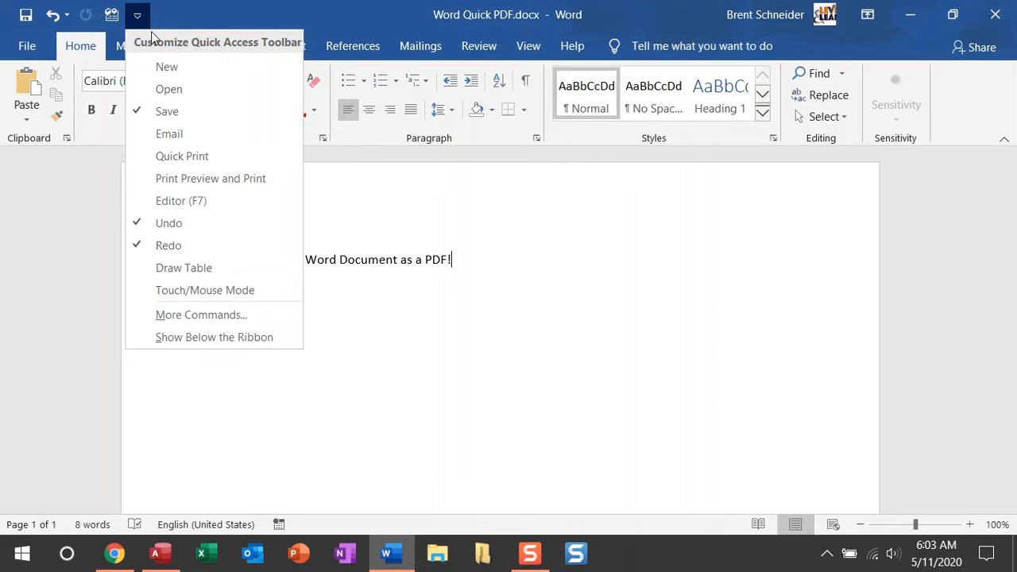
click(200, 319)
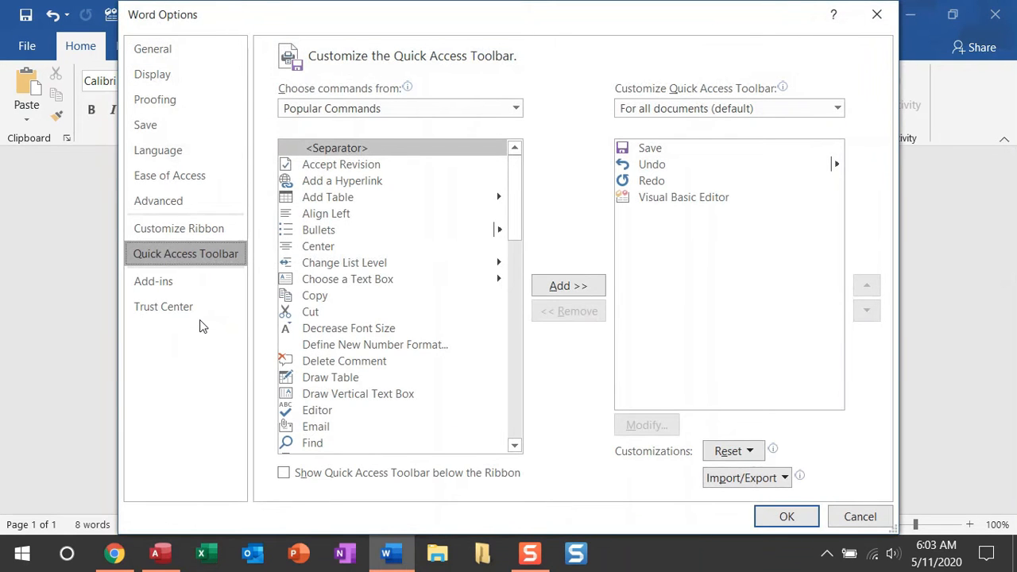
click(193, 232)
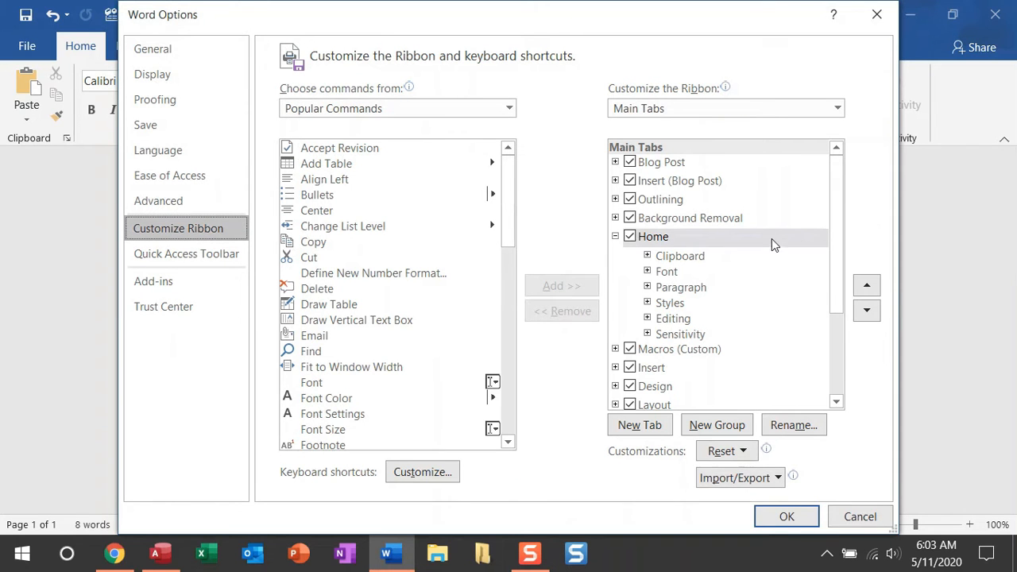
scroll(835, 208, down, 1)
drag(837, 206, 840, 299)
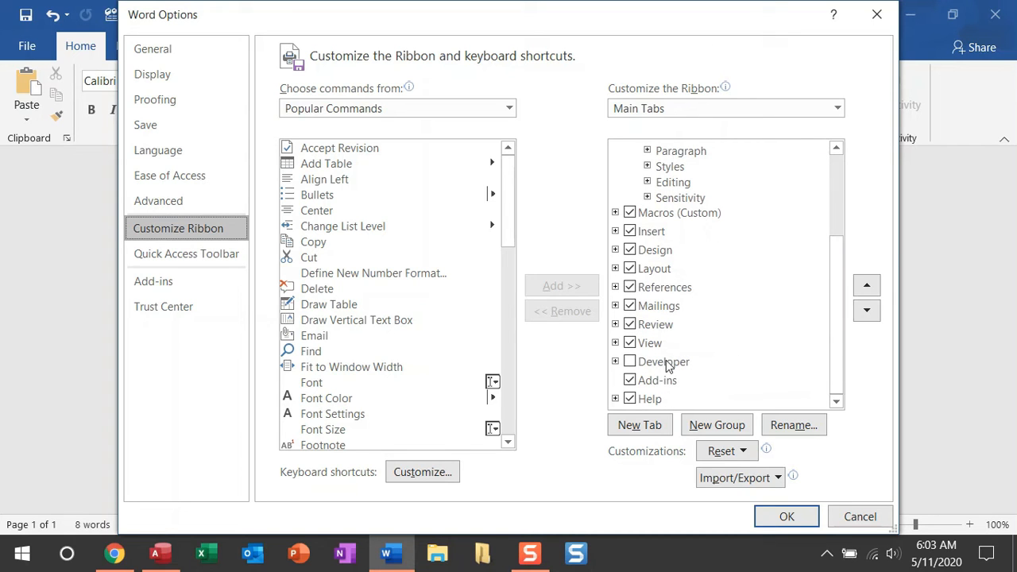
click(629, 362)
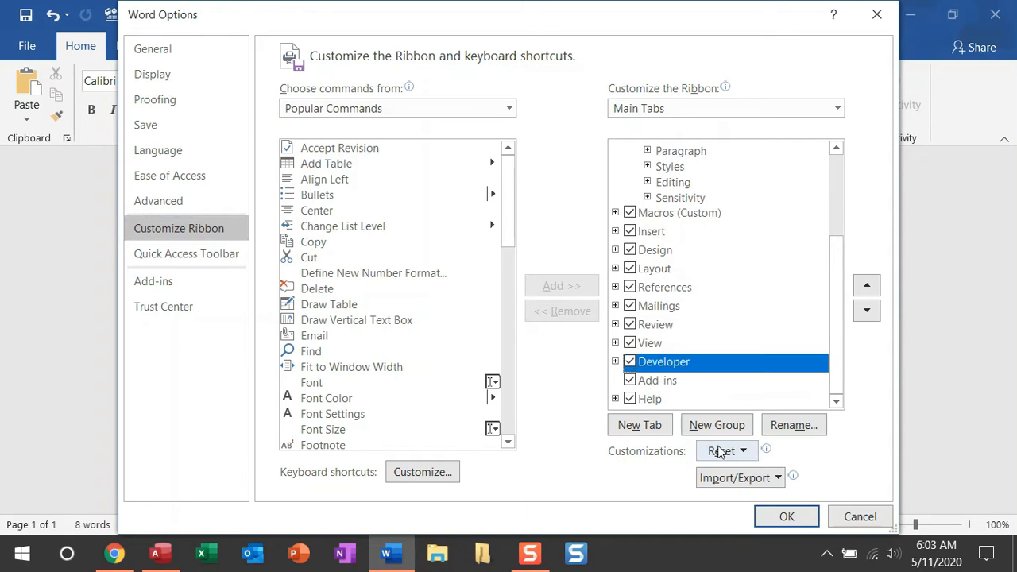
click(775, 523)
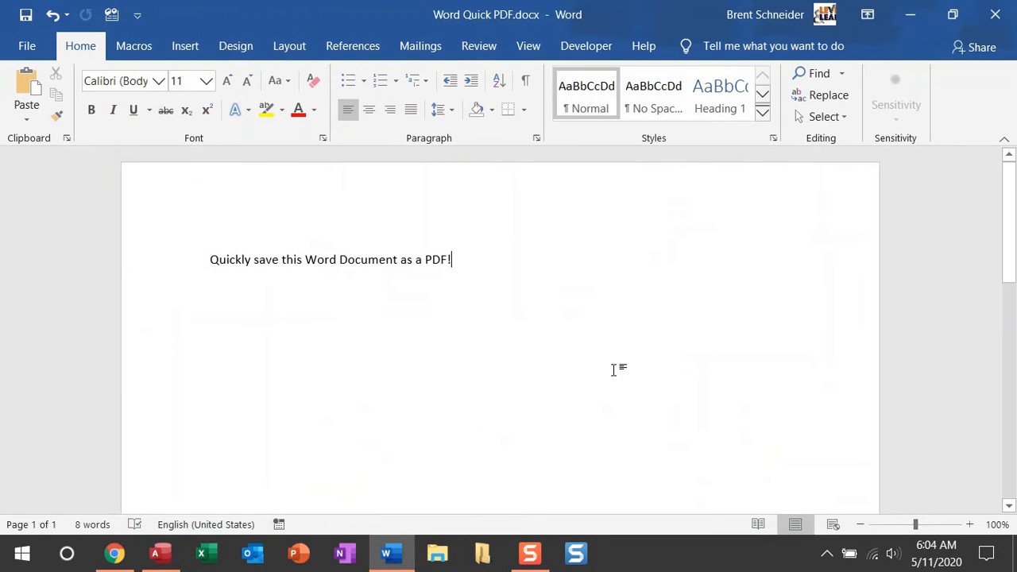
Set the Trust Center macro security to enable all macros
click(584, 46)
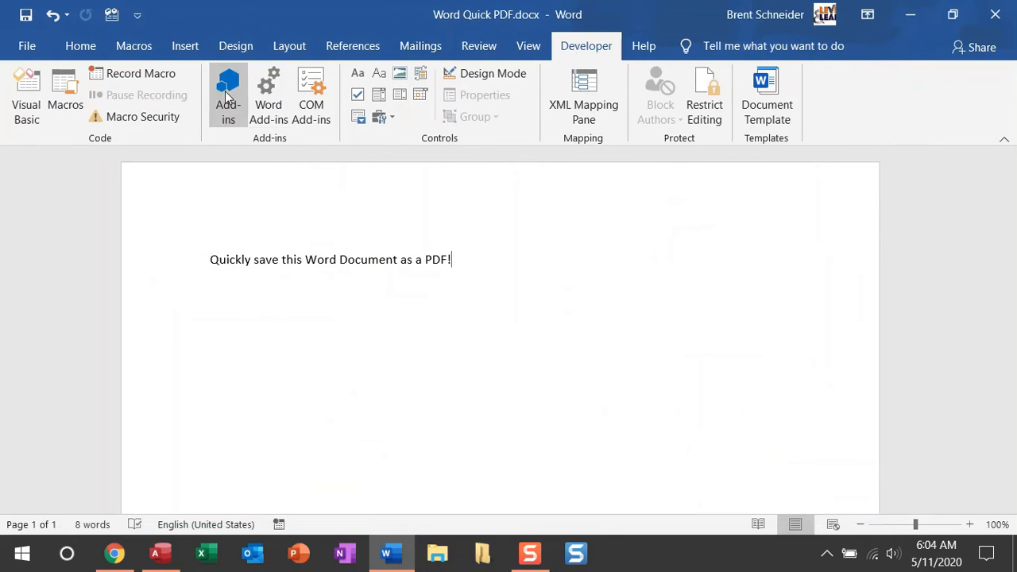
click(167, 118)
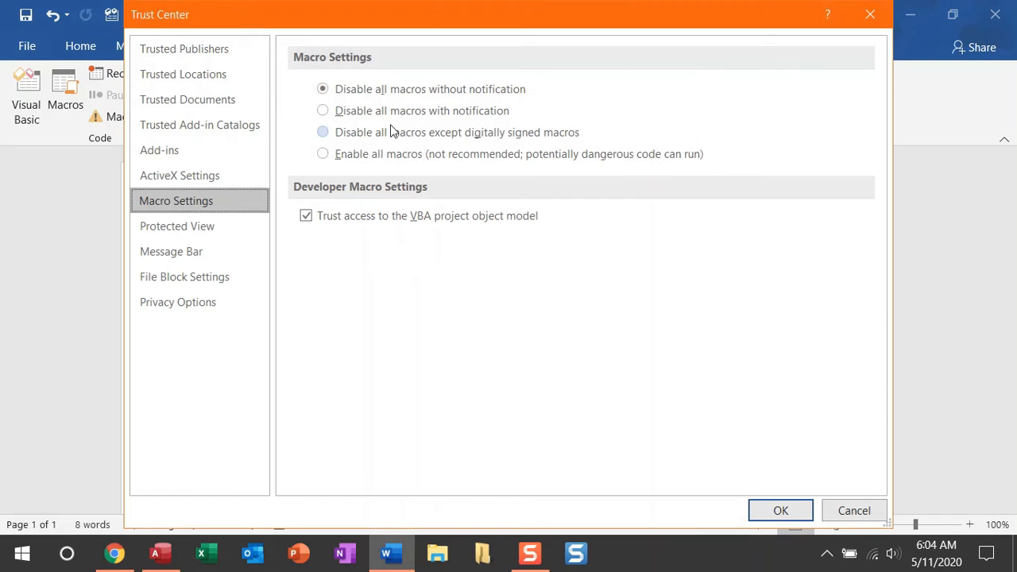
click(323, 154)
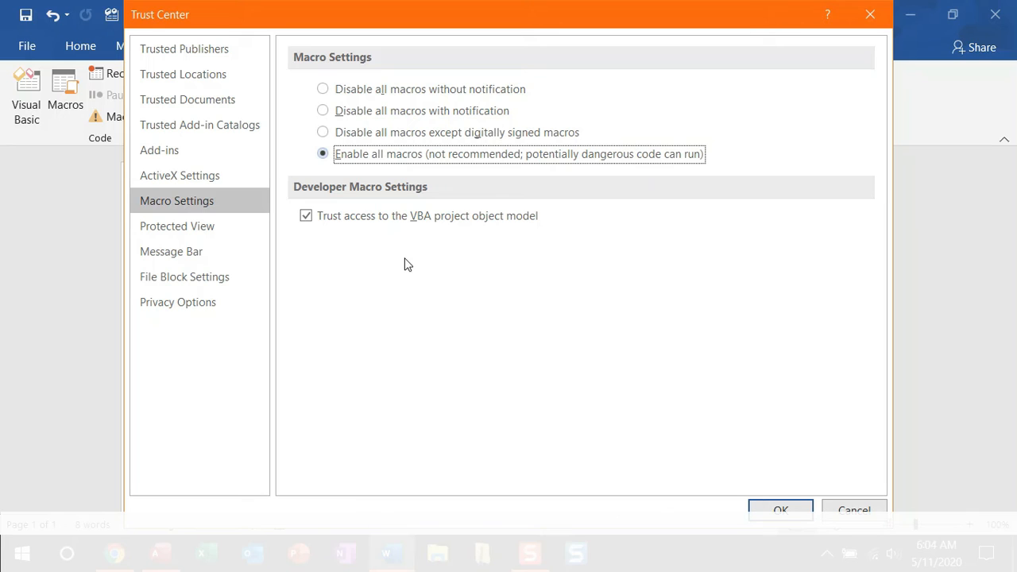
click(767, 506)
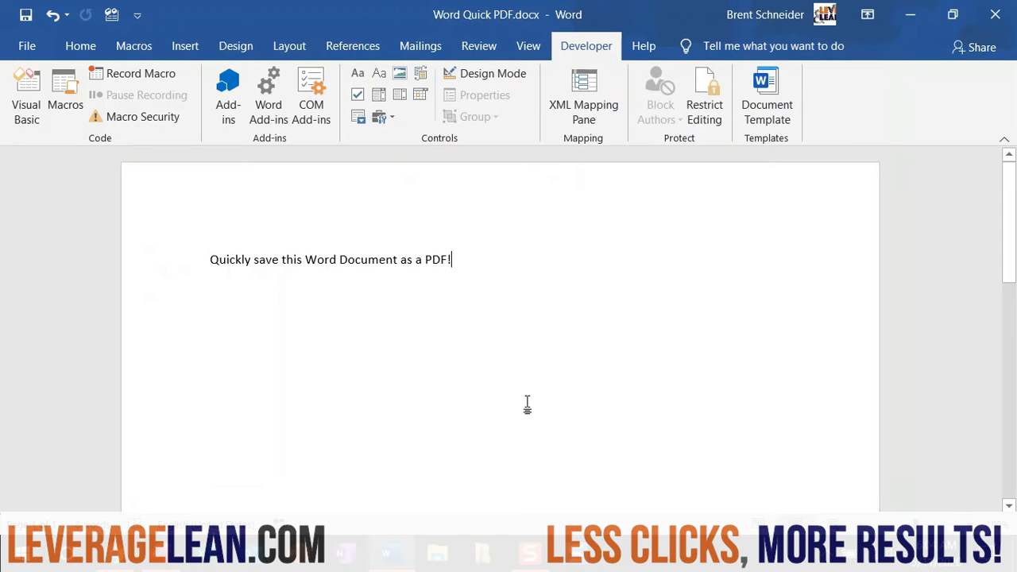
Open the Visual Basic editor and check the project references for Visual Basic For Applications and Microsoft Word 16.0 Object Library
click(37, 117)
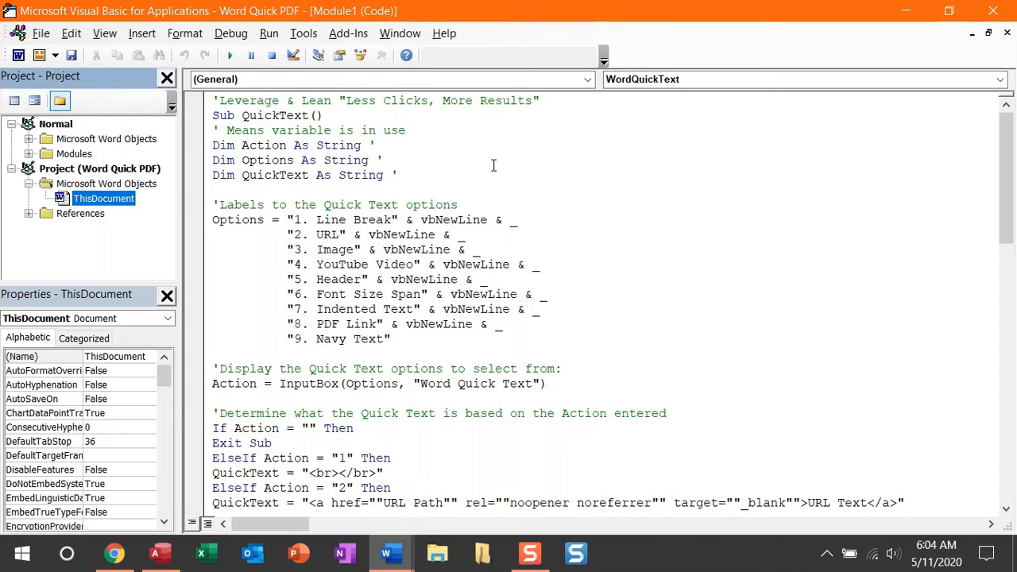
click(303, 33)
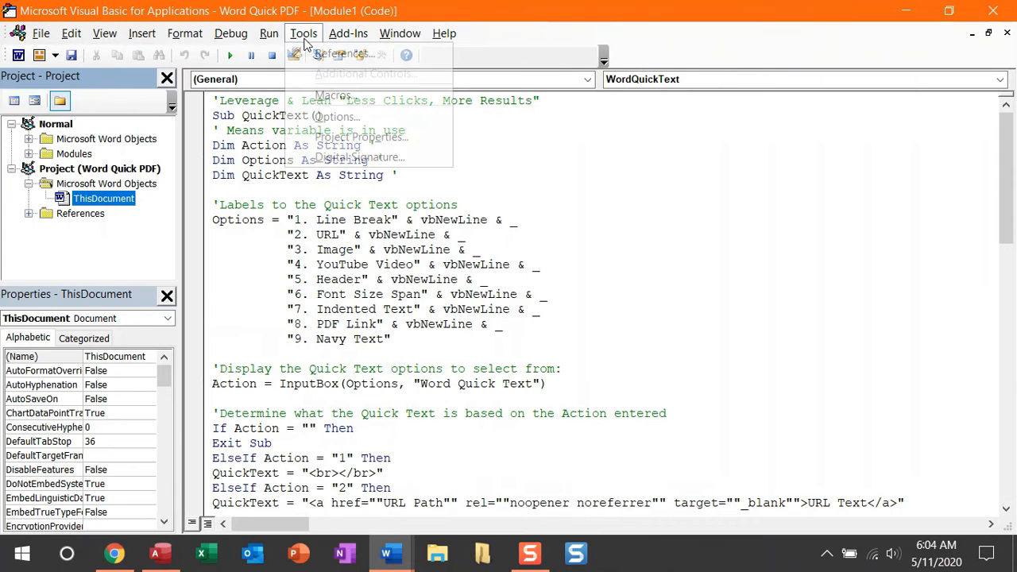
click(313, 58)
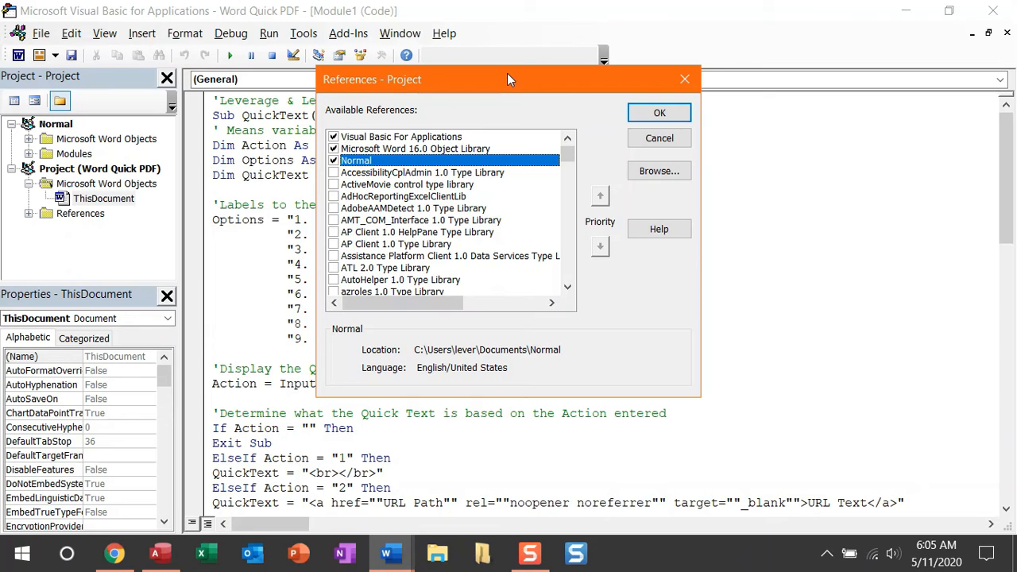
click(657, 114)
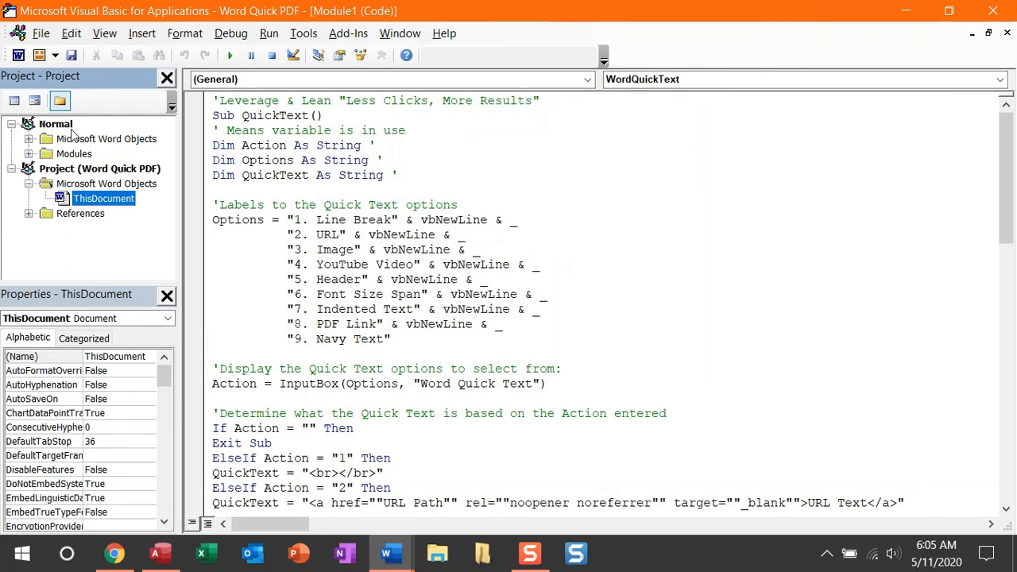
Insert a new code module into the Word Quick PDF project
click(65, 126)
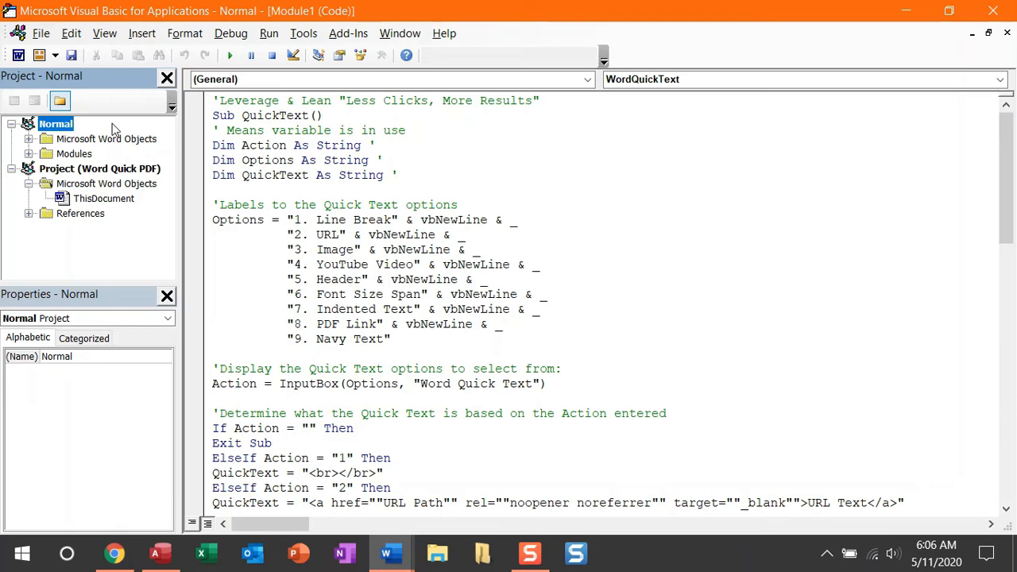
click(94, 170)
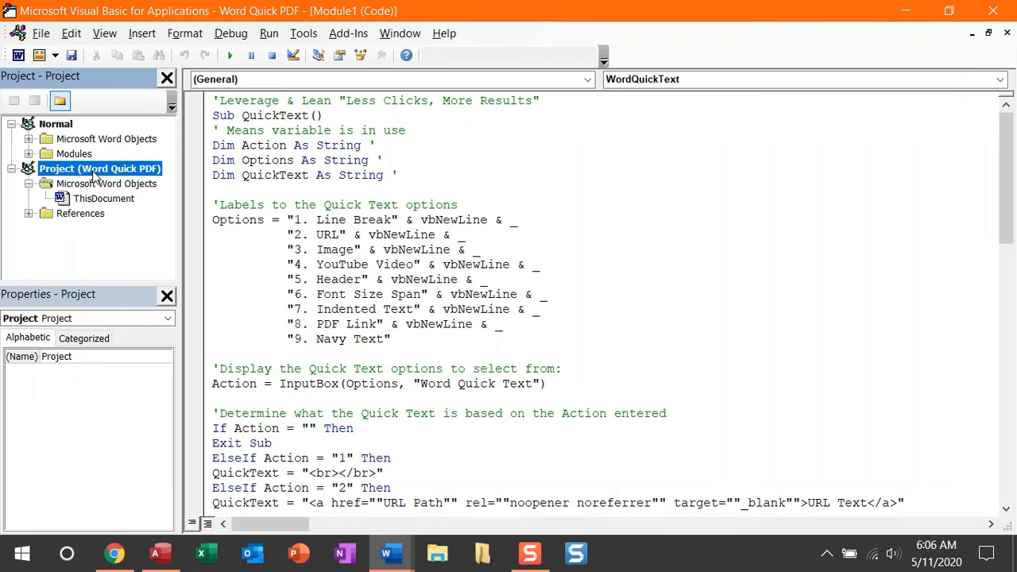
click(54, 55)
click(78, 96)
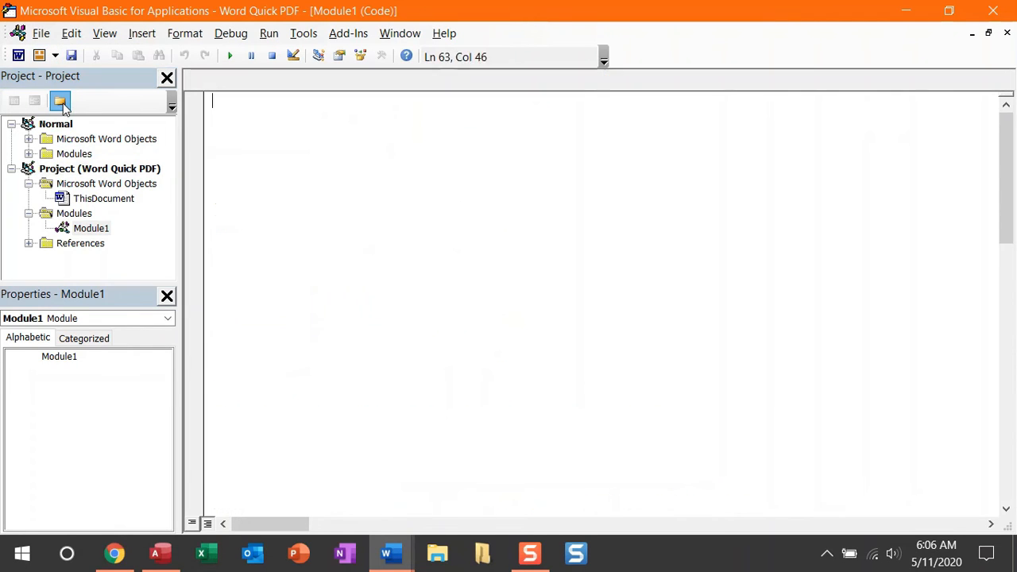
click(89, 230)
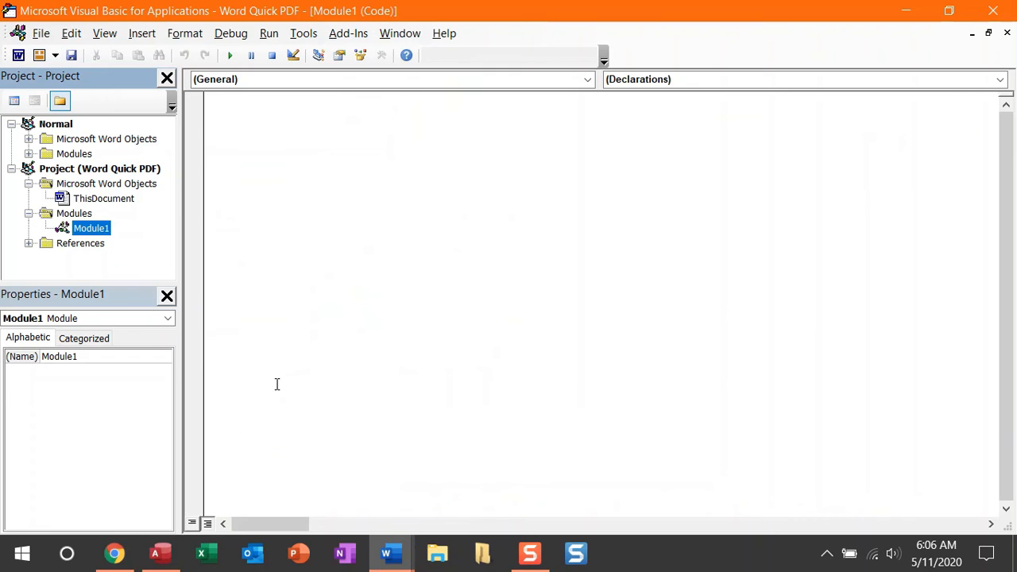
Copy the complete WordQuickPDF macro code from the web page in Chrome and paste it into the empty Module1
click(117, 554)
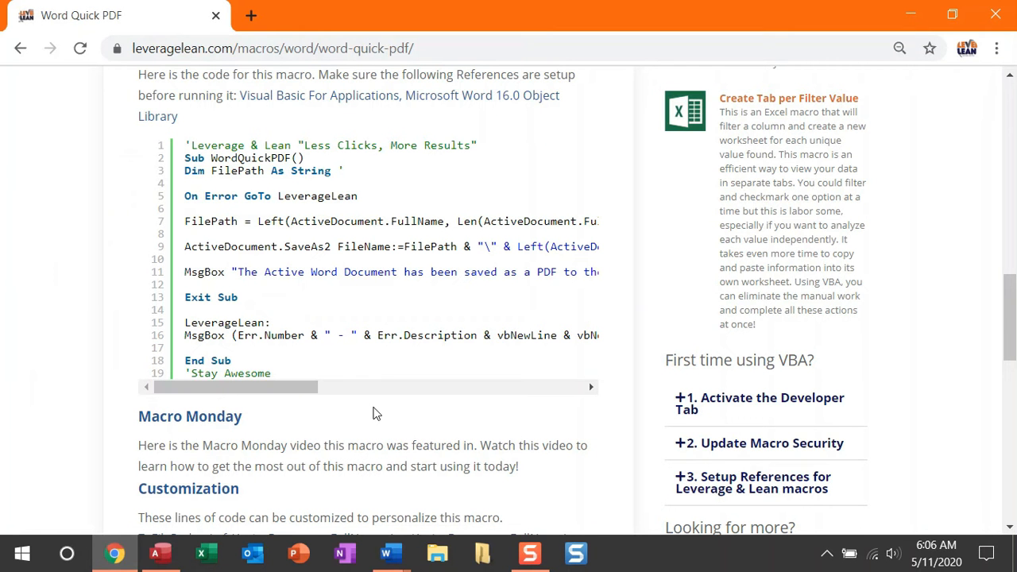
double_click(178, 150)
key(ctrl+c)
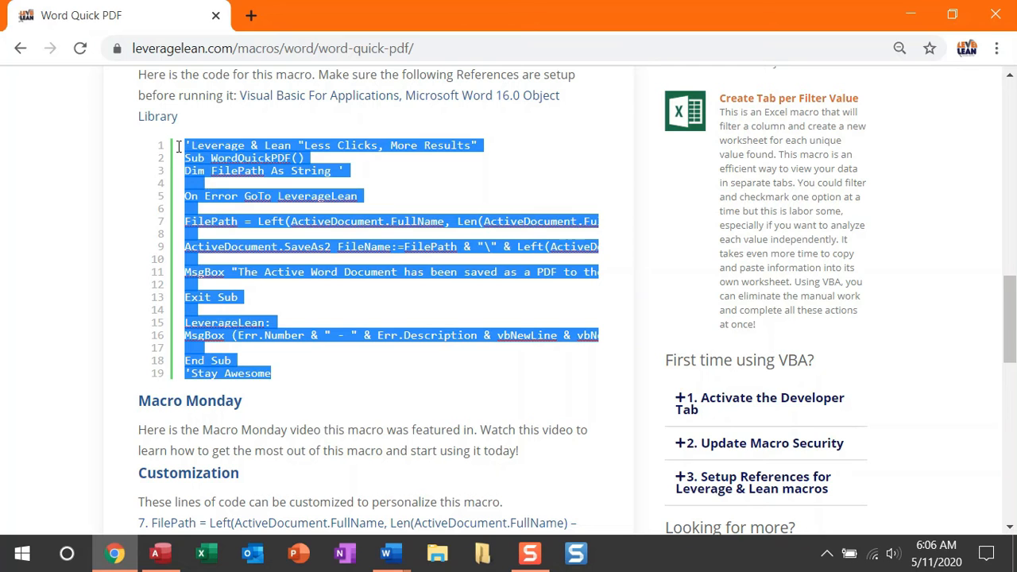
key(alt+Tab)
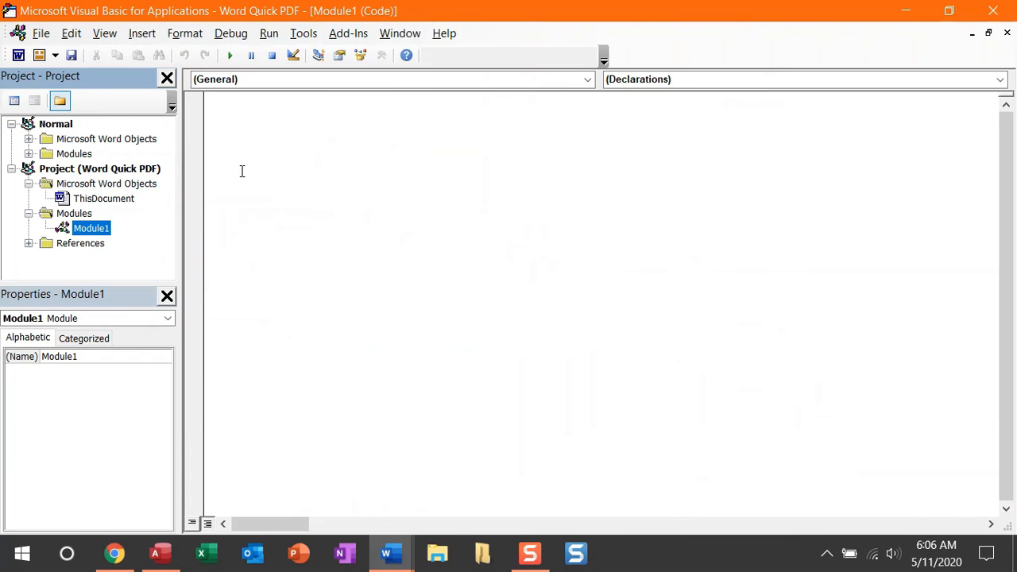
click(248, 143)
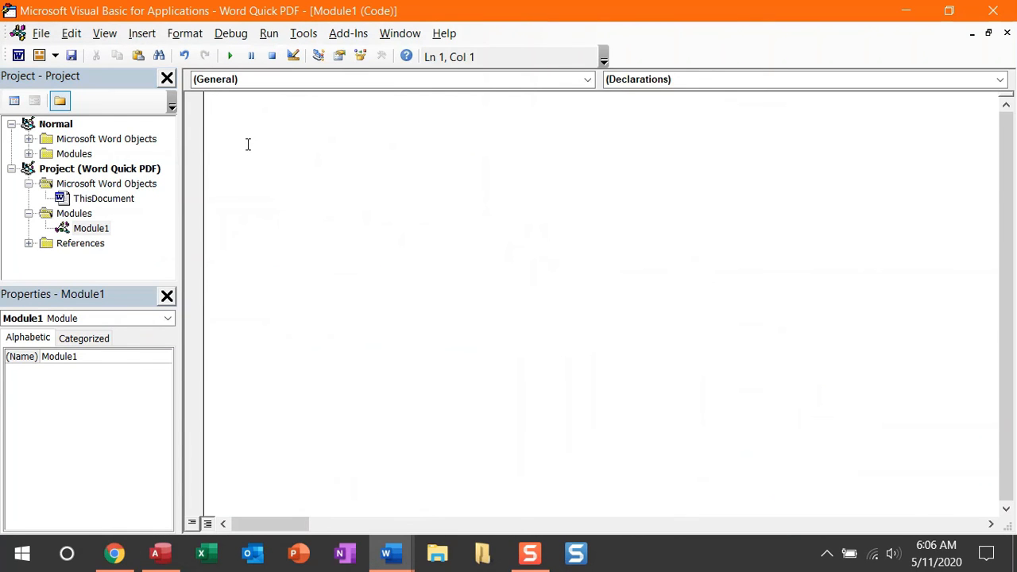
key(ctrl+v)
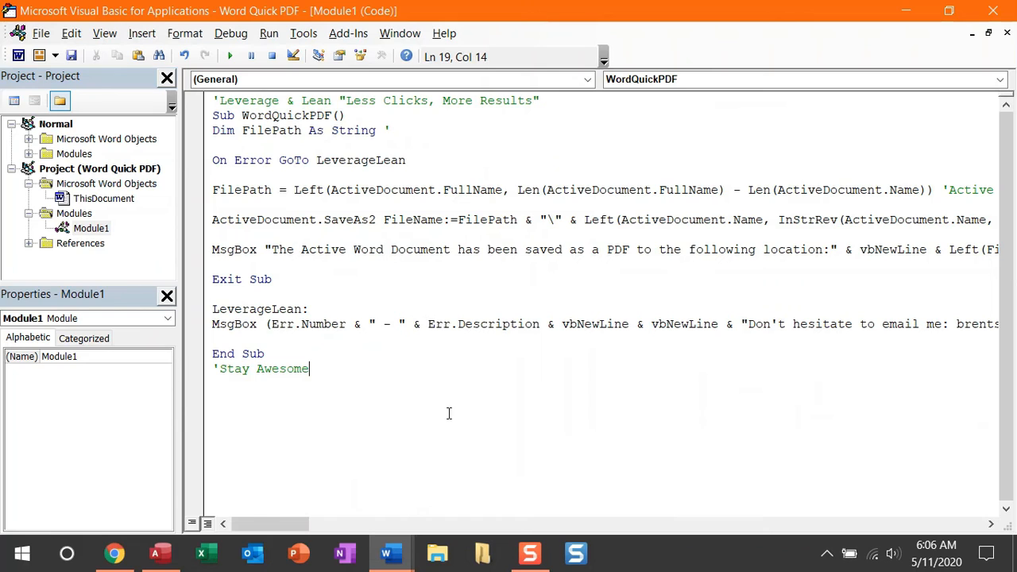
Examine the ActiveDocument.SaveAs2 and FilePath lines of the pasted macro
click(213, 223)
drag(213, 224, 454, 220)
click(236, 192)
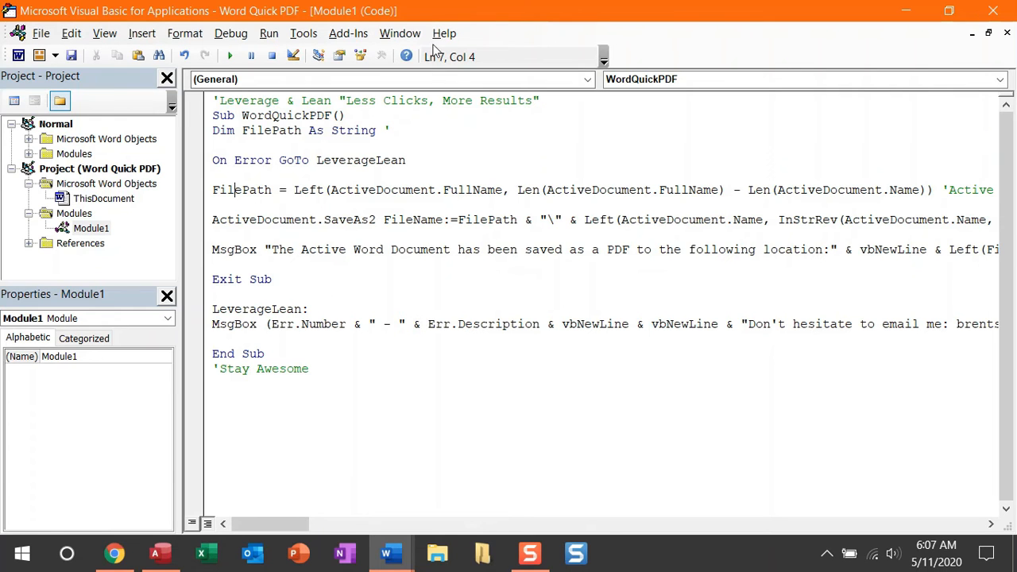
Arrange the Visual Basic editor and the Word document side by side and place the cursor in the WordQuickPDF procedure
drag(459, 8, 1016, 135)
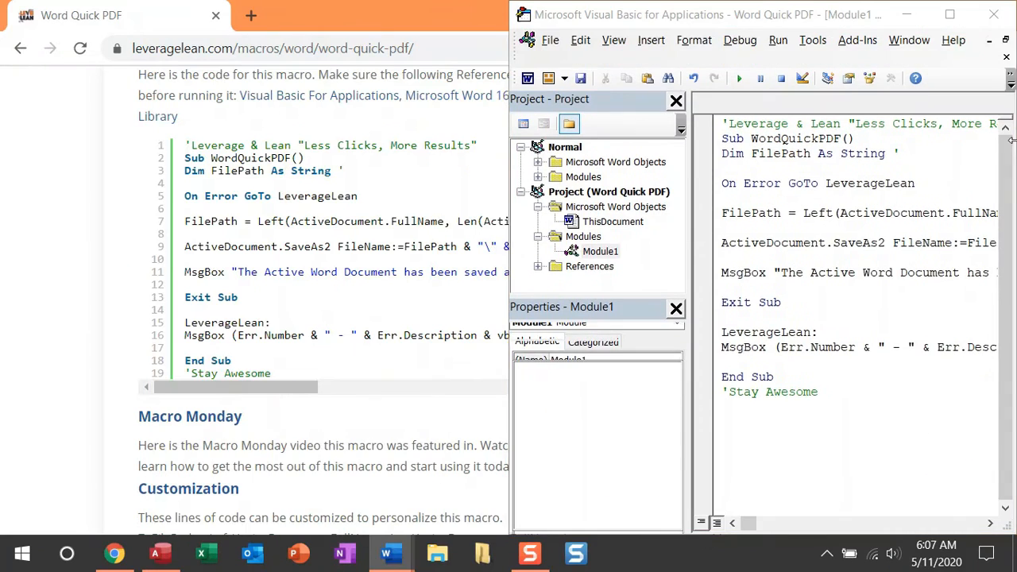
click(245, 388)
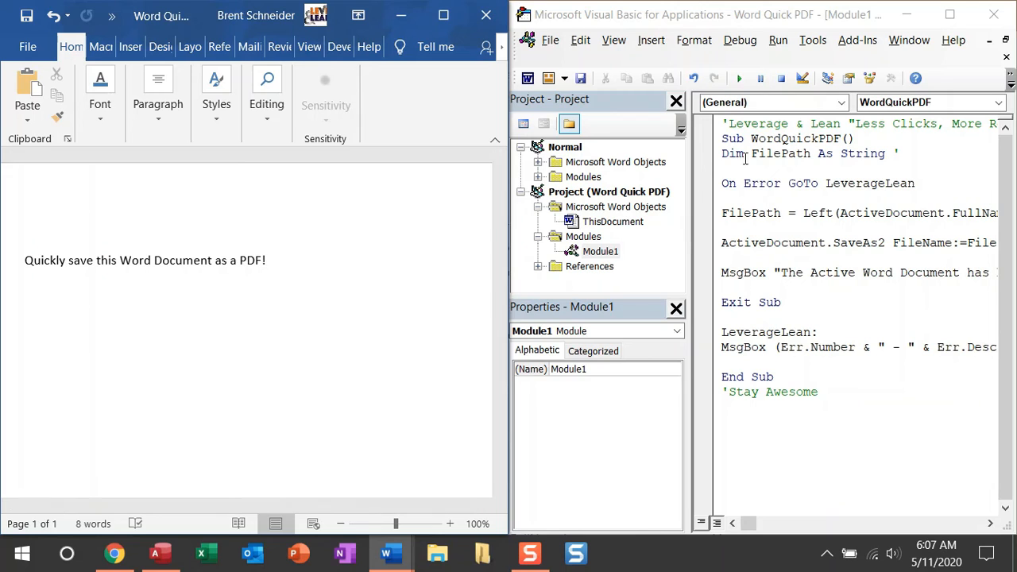
click(762, 138)
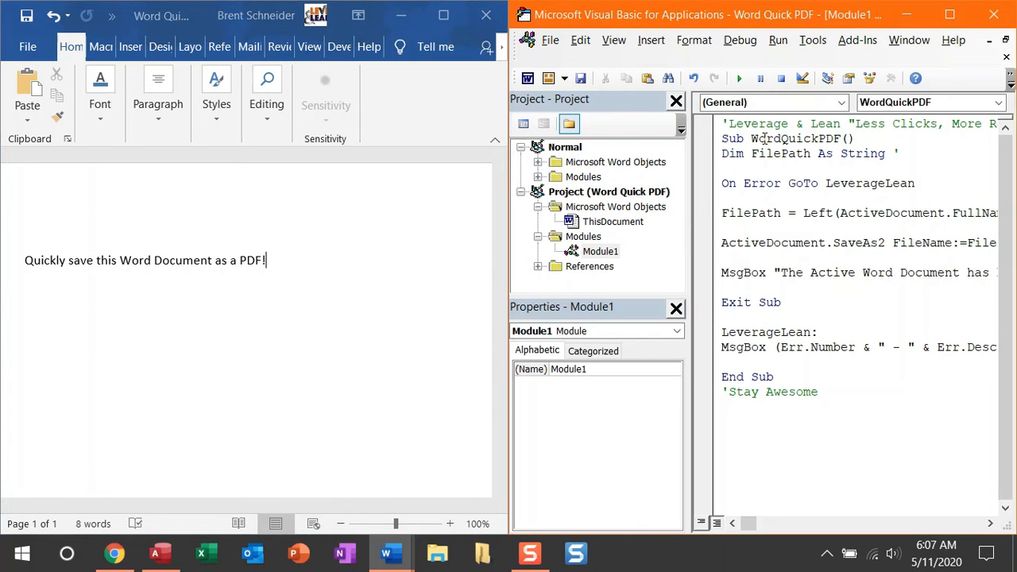
Step through the WordQuickPDF macro line by line to its end, dismissing the message box along the way
key(F8)
key(F8)
key(F8)
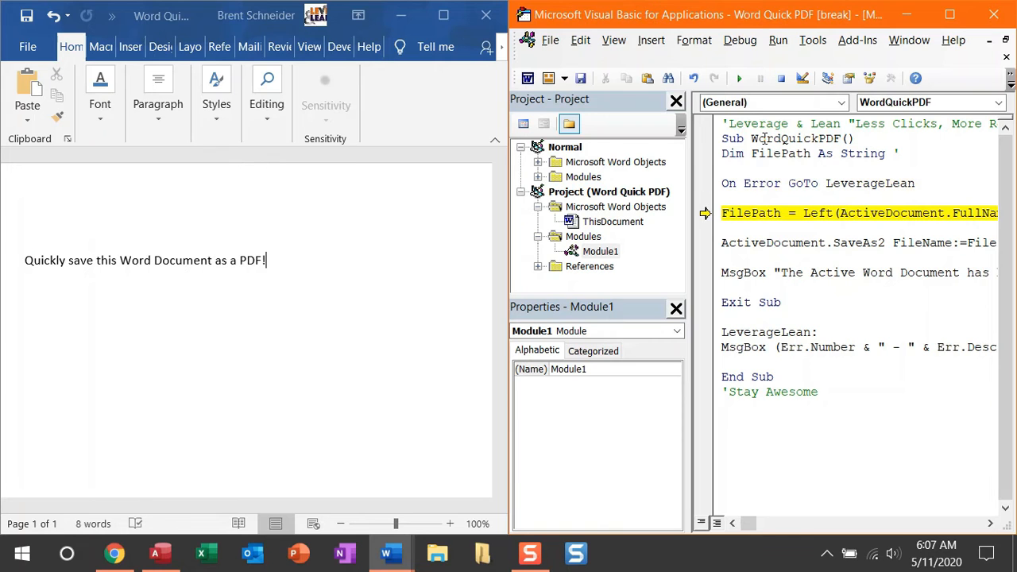
key(F8)
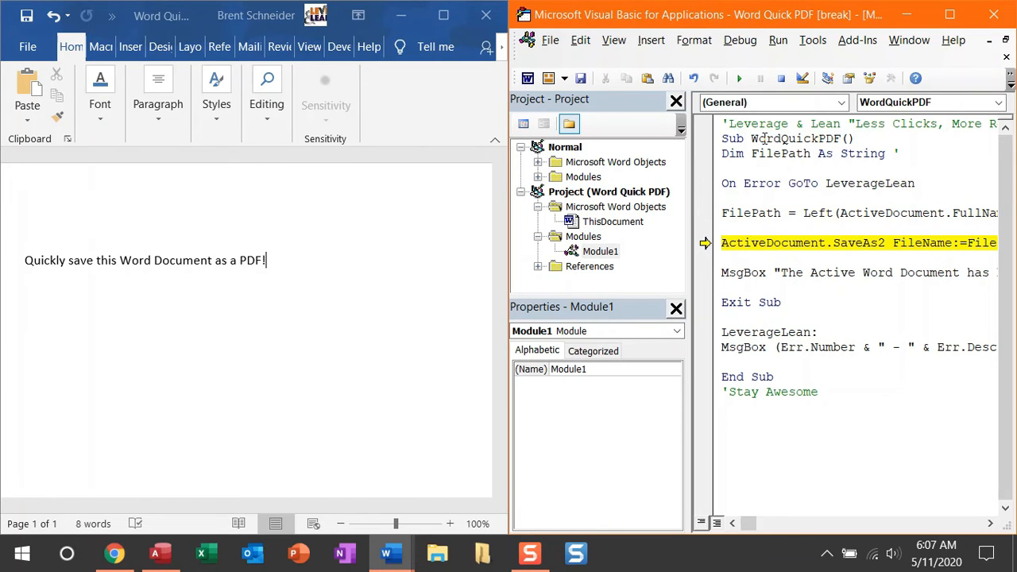
key(F8)
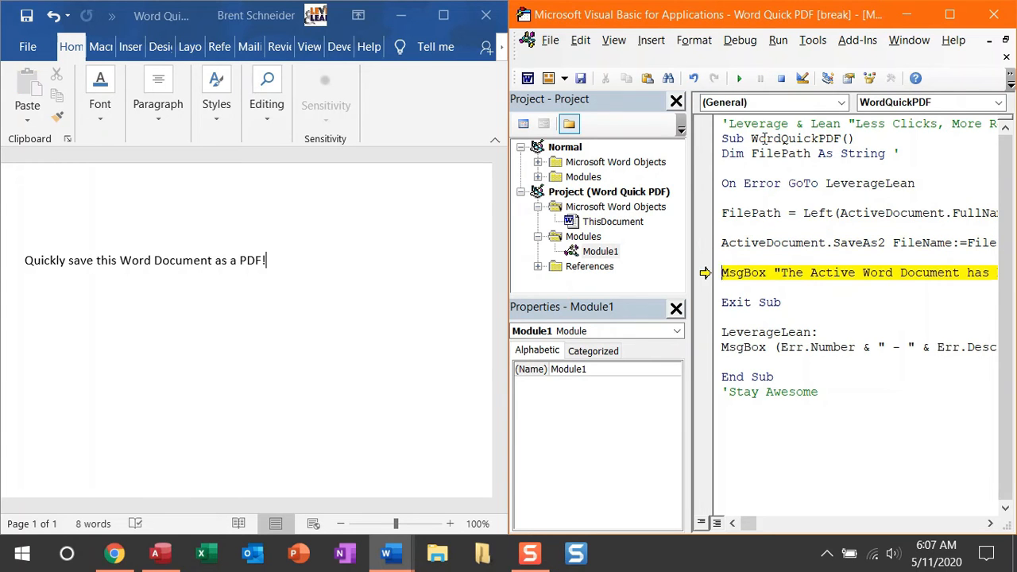
key(F8)
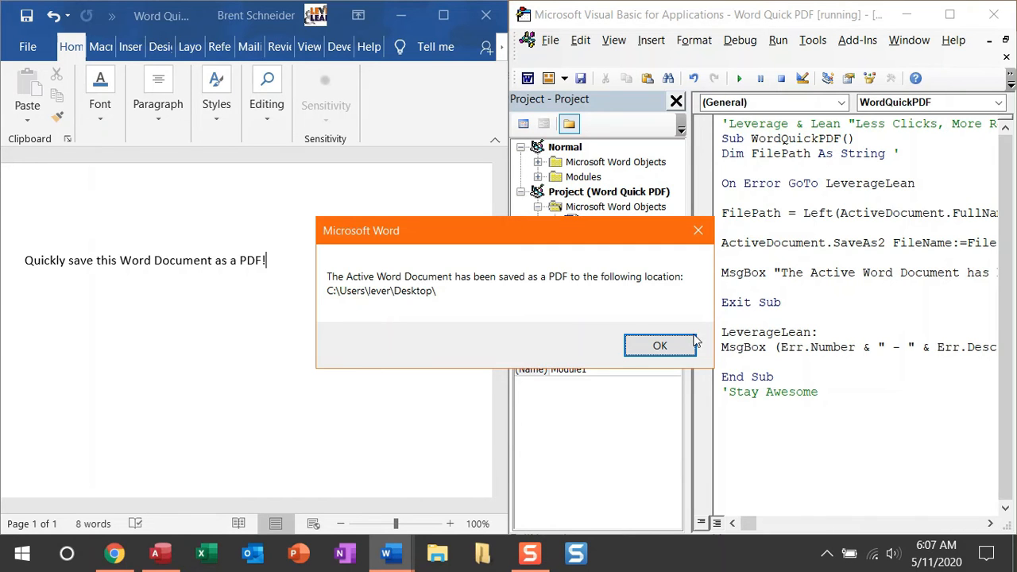
click(660, 344)
key(F8)
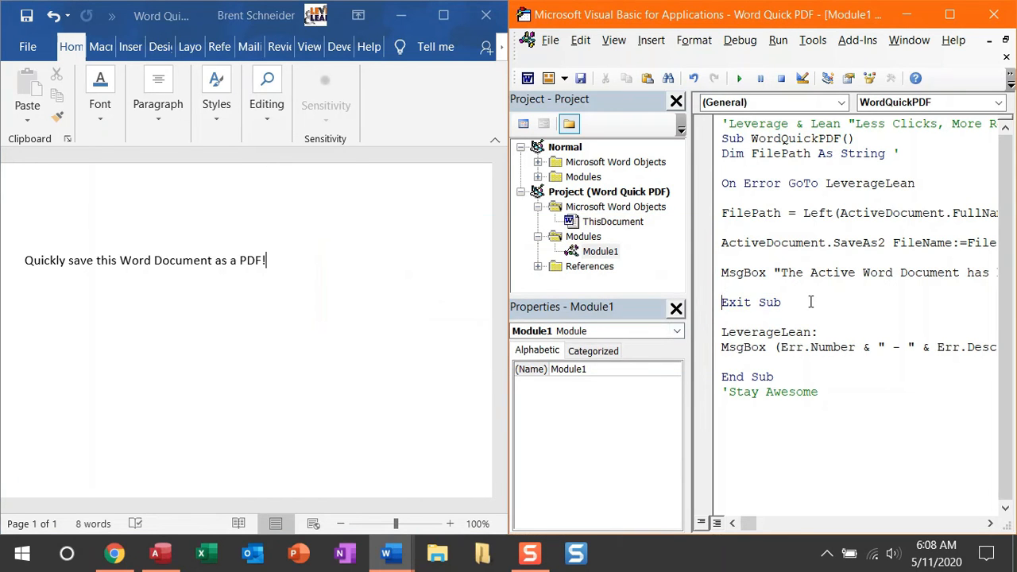
Close the Visual Basic editor and maximize the Word document window
click(994, 14)
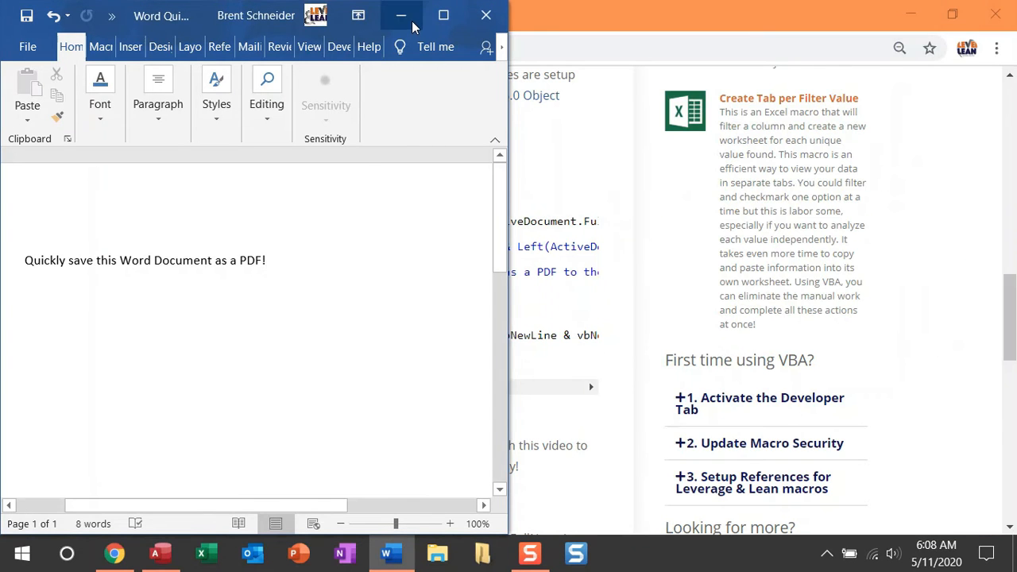
click(443, 15)
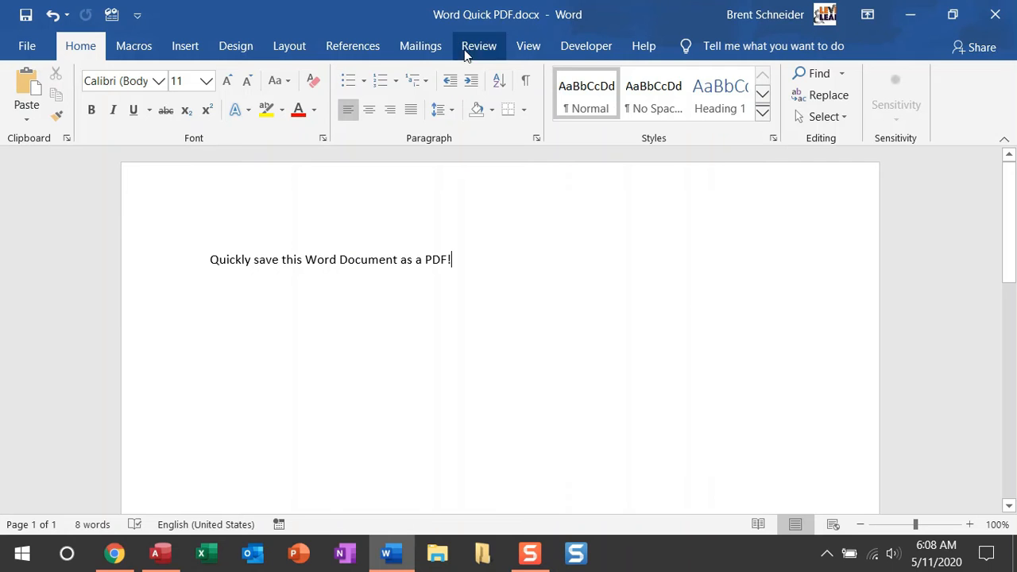
Open Word Quick PDF.pdf from the desktop to check its contents, and close it again
click(910, 16)
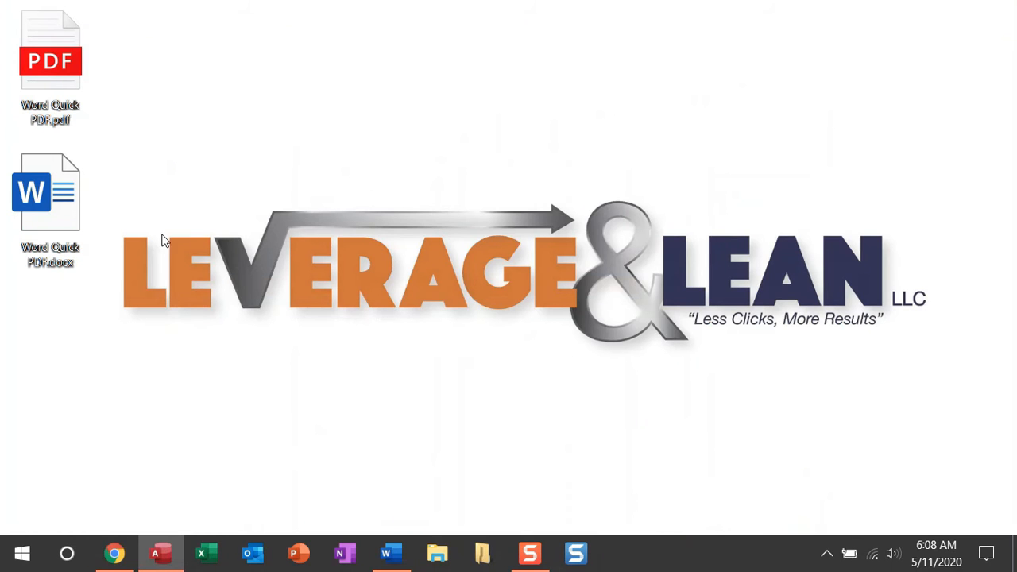
double_click(91, 89)
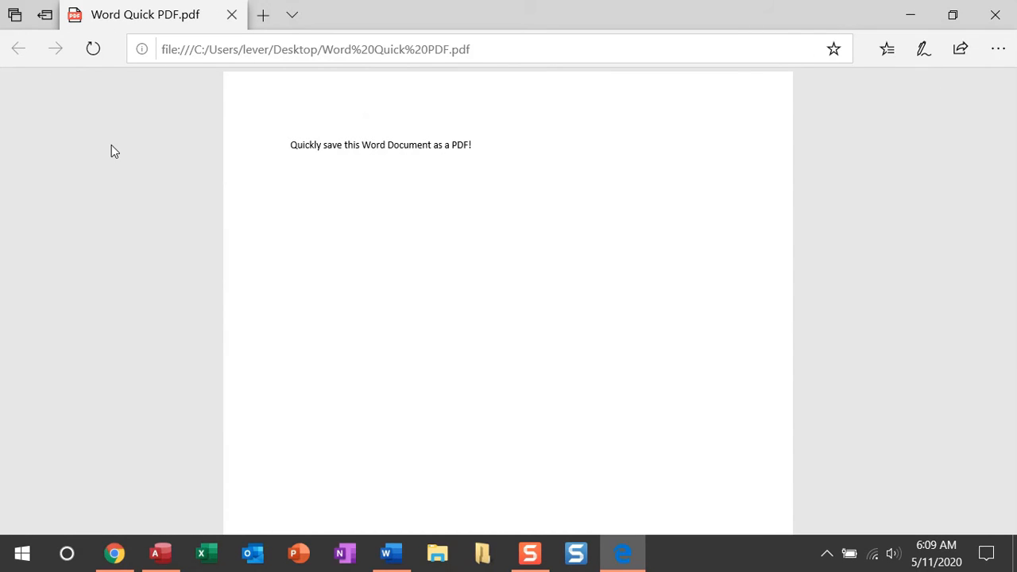
click(994, 15)
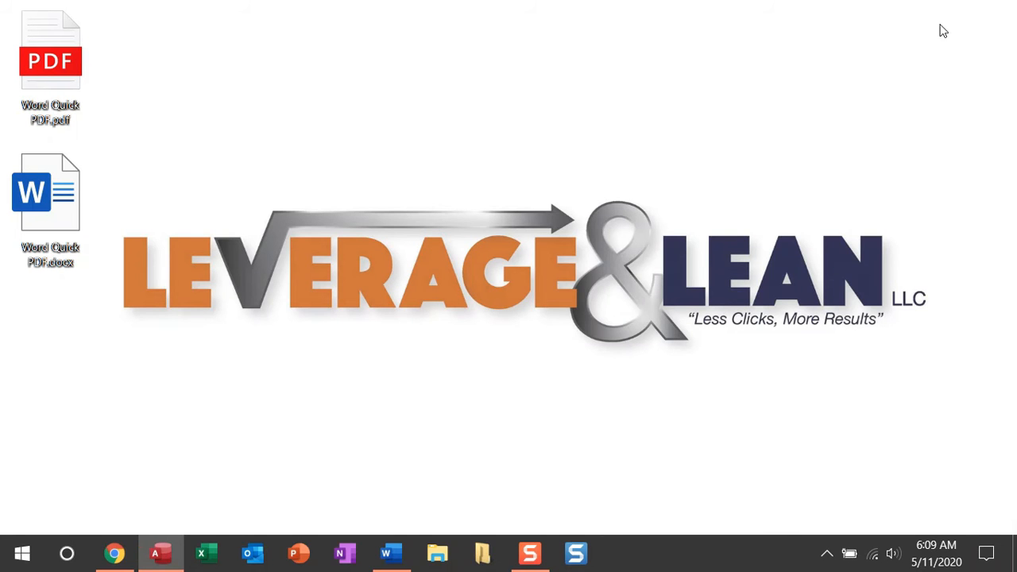
Return to Word and add a new custom group after Clipboard on the ribbon's Home tab
click(388, 552)
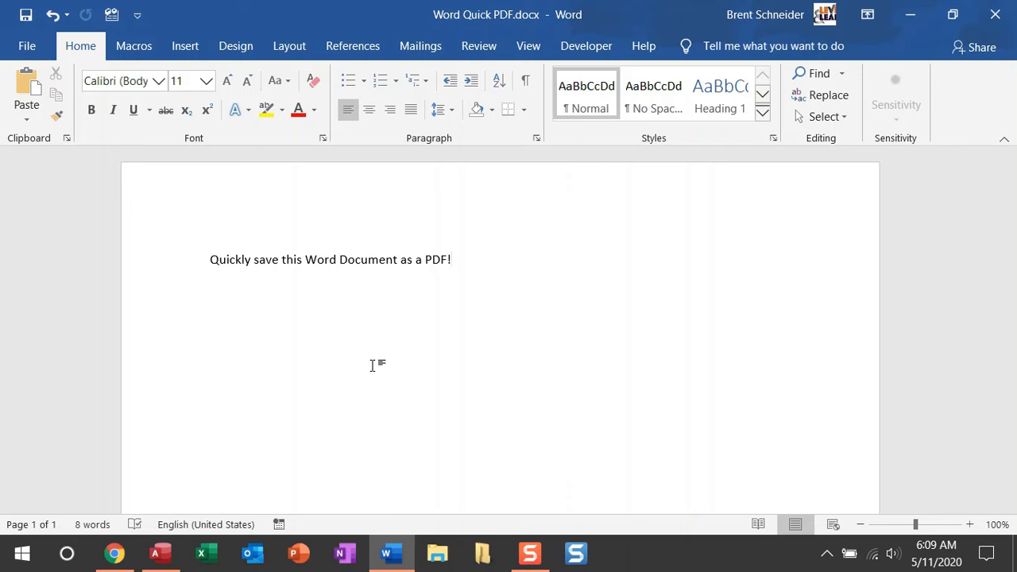
click(136, 26)
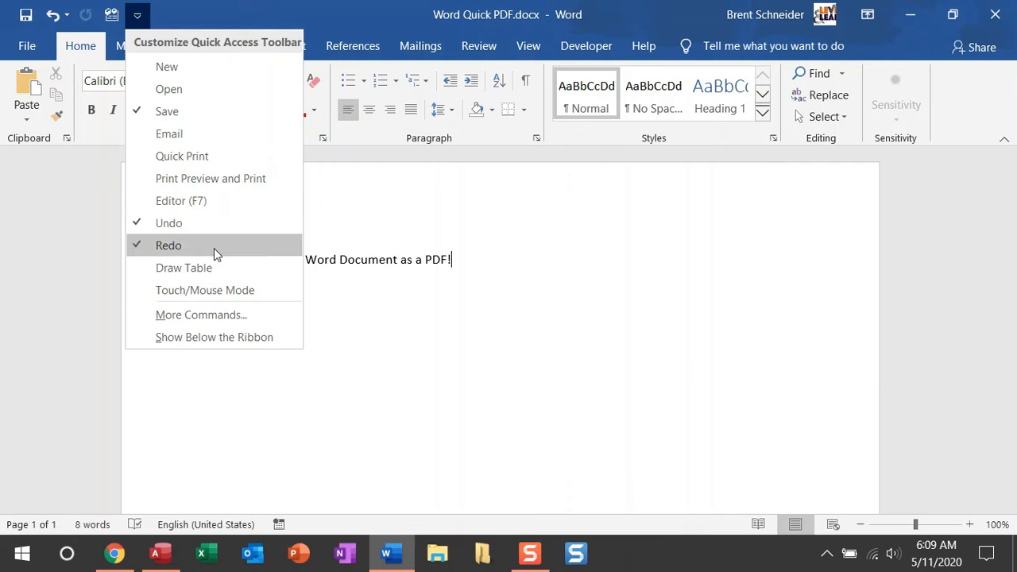
click(241, 310)
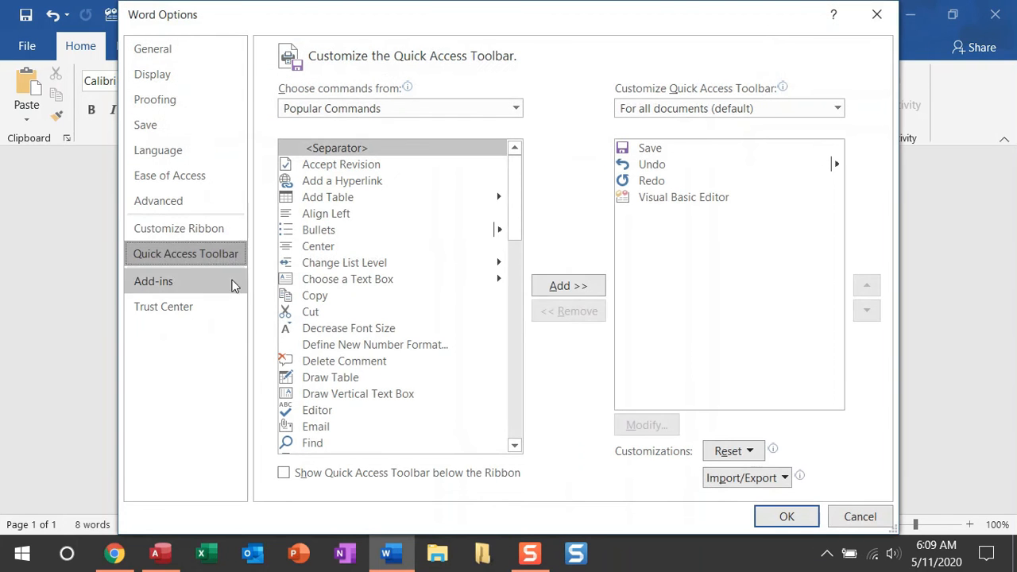
click(210, 229)
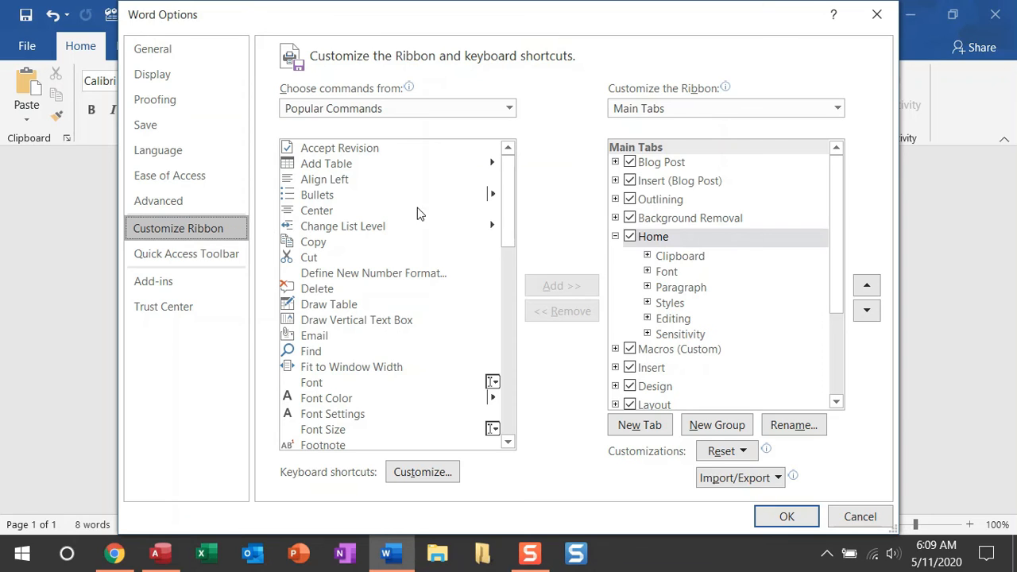
click(688, 264)
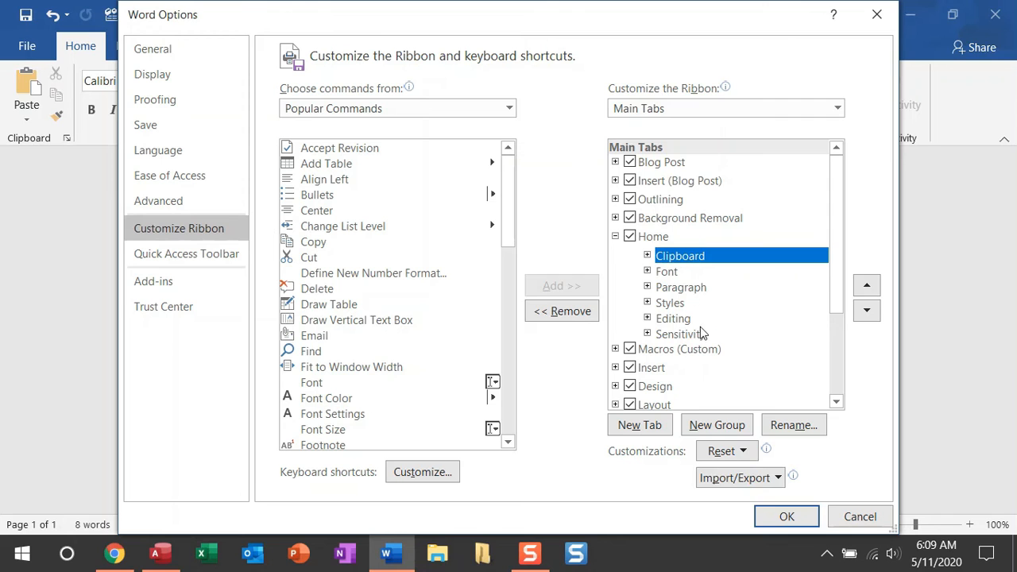
click(731, 428)
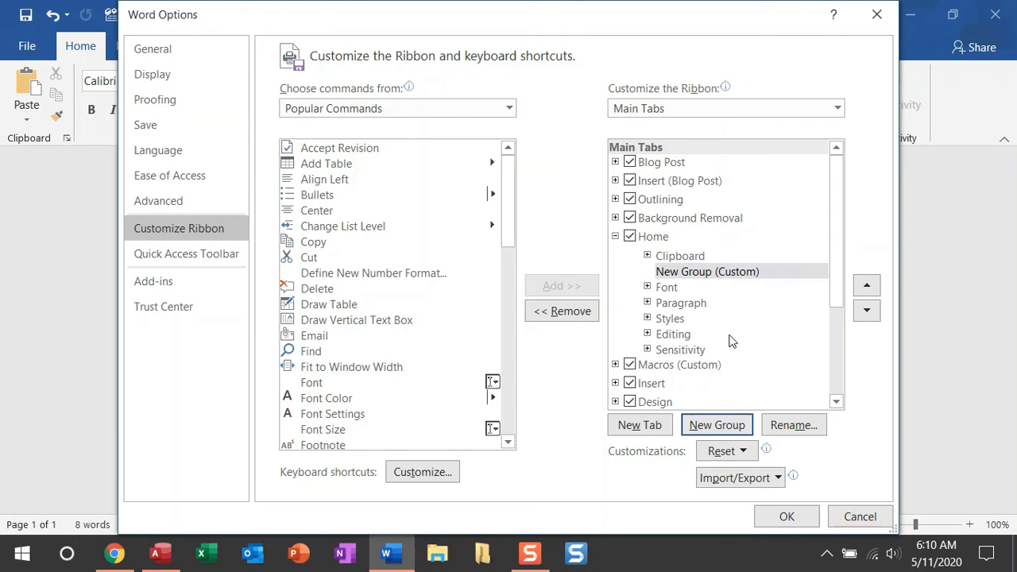
Clear the display name of the new custom ribbon group so it is blank
click(779, 426)
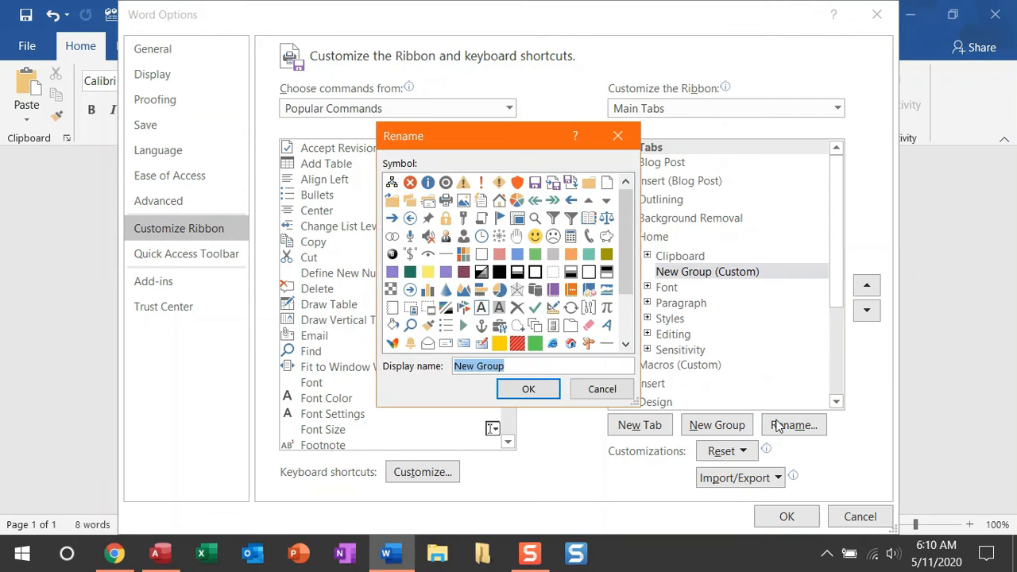
key(BackSpace)
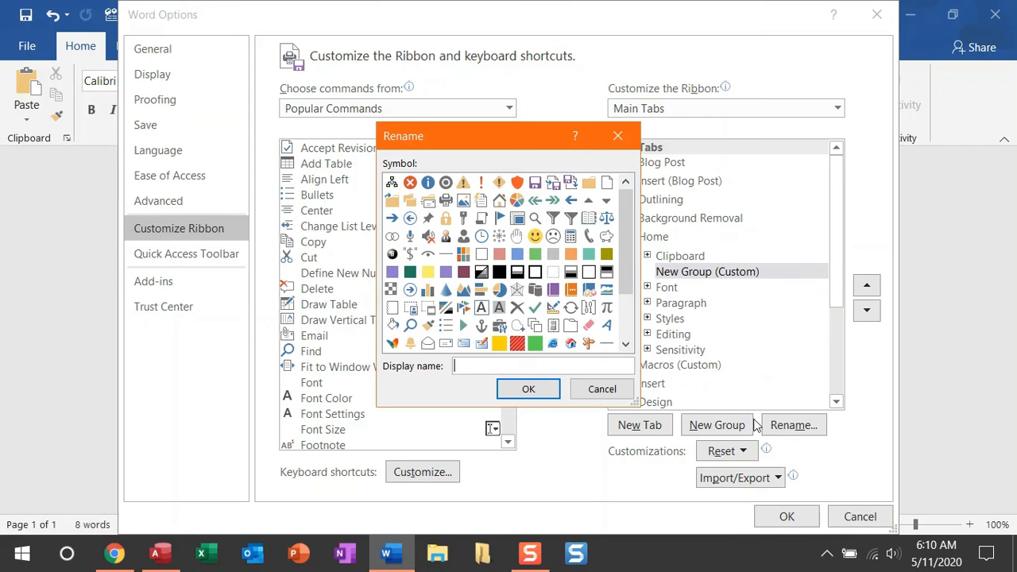
click(537, 397)
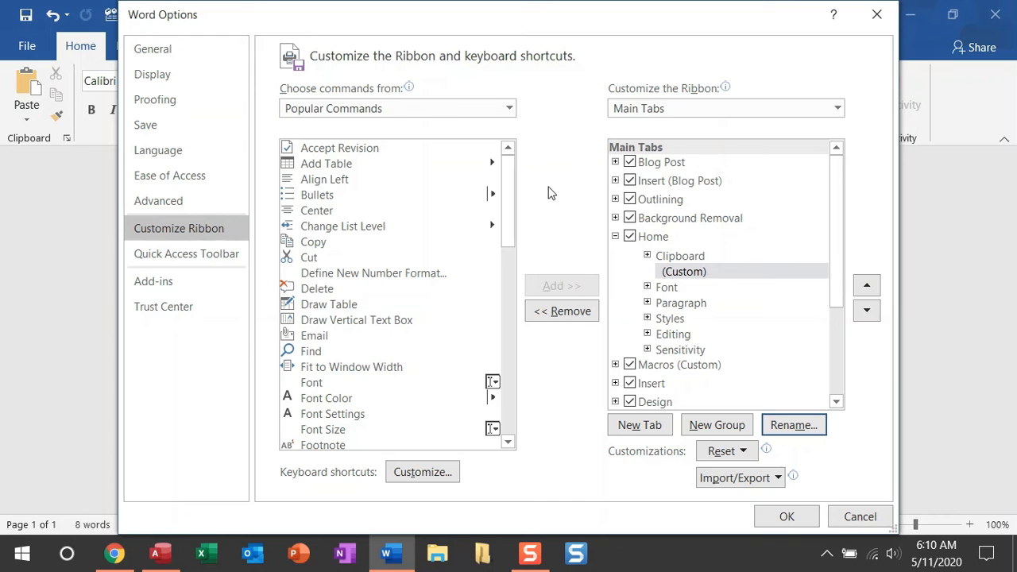
Add the Project.Module1.WordQuickPDF macro to the blank custom group on the Home ribbon tab
click(511, 108)
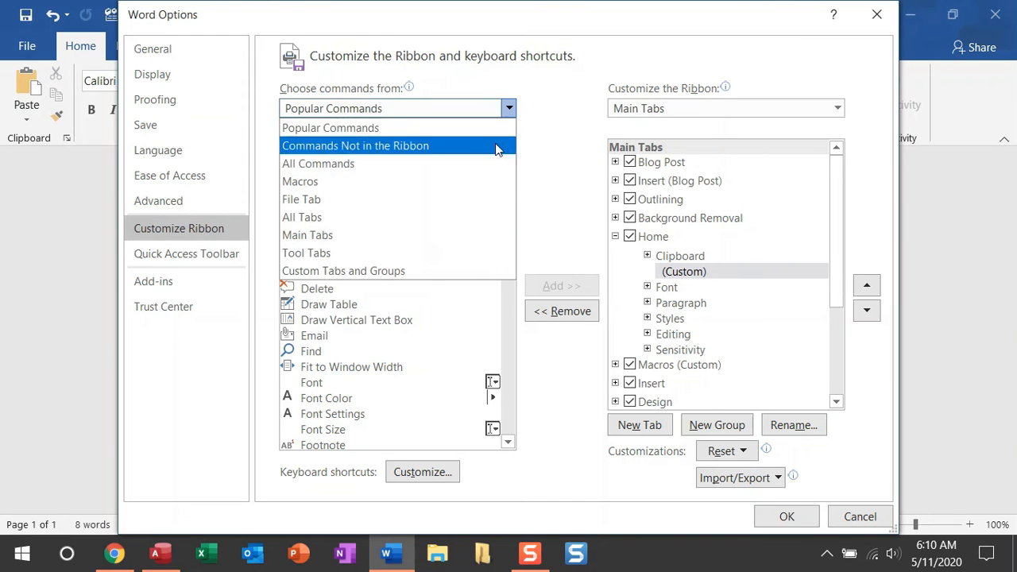
click(486, 187)
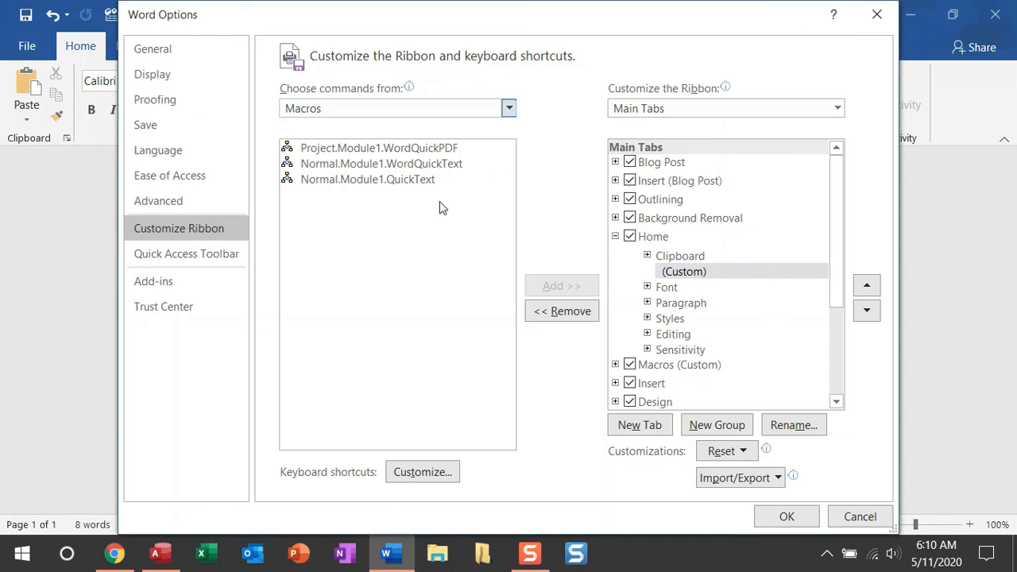
click(443, 150)
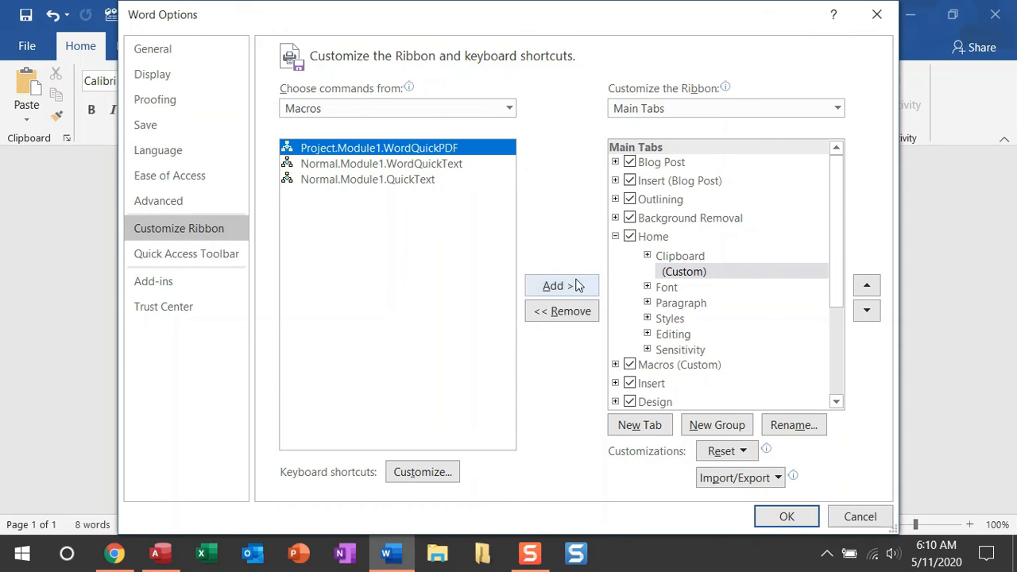
click(576, 286)
Rename the macro's ribbon command to Word Quick PDF, give it the save-with-arrow symbol, and apply the ribbon customization
click(806, 426)
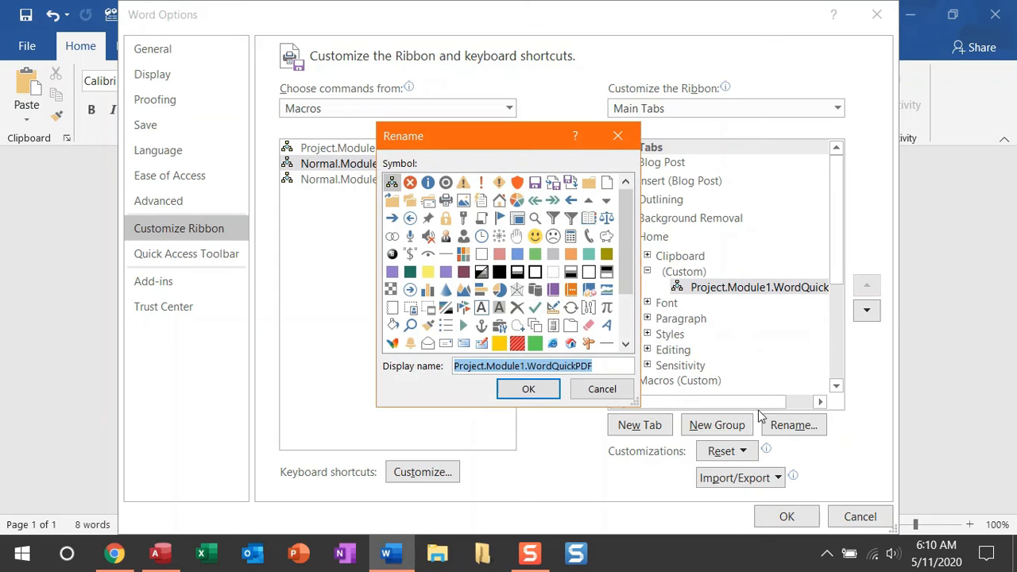
drag(530, 366, 437, 373)
key(Delete)
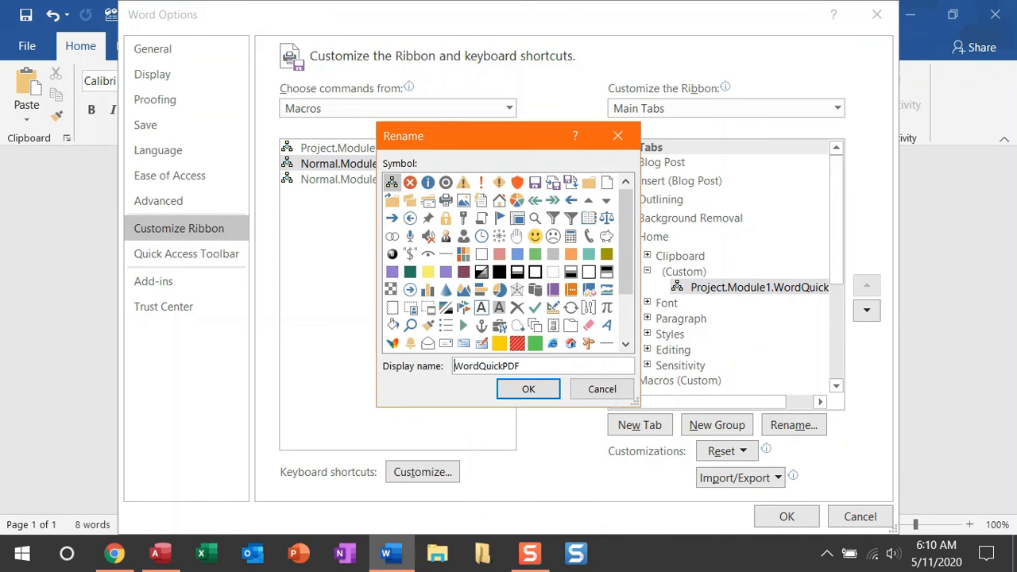
click(479, 366)
click(507, 366)
click(553, 184)
click(553, 386)
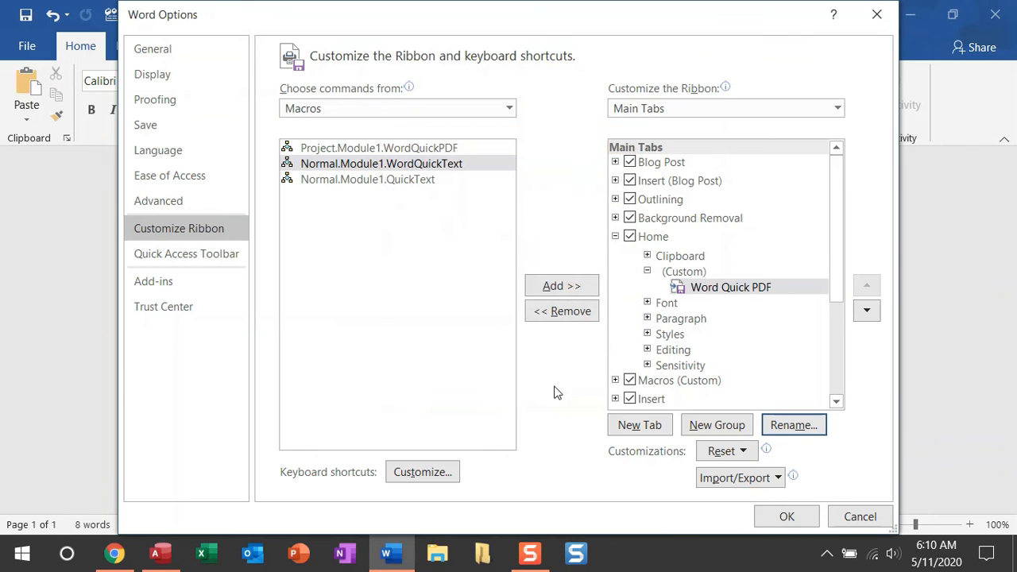
click(784, 516)
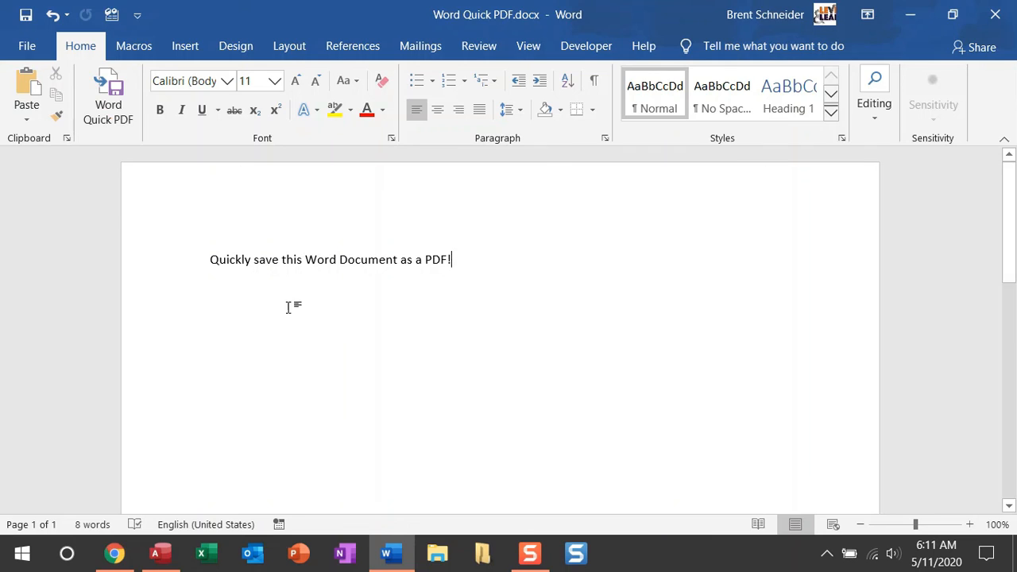
Switch to Chrome and read the Customization notes for lines 7, 9 and 11 on the Word Quick PDF page
click(115, 553)
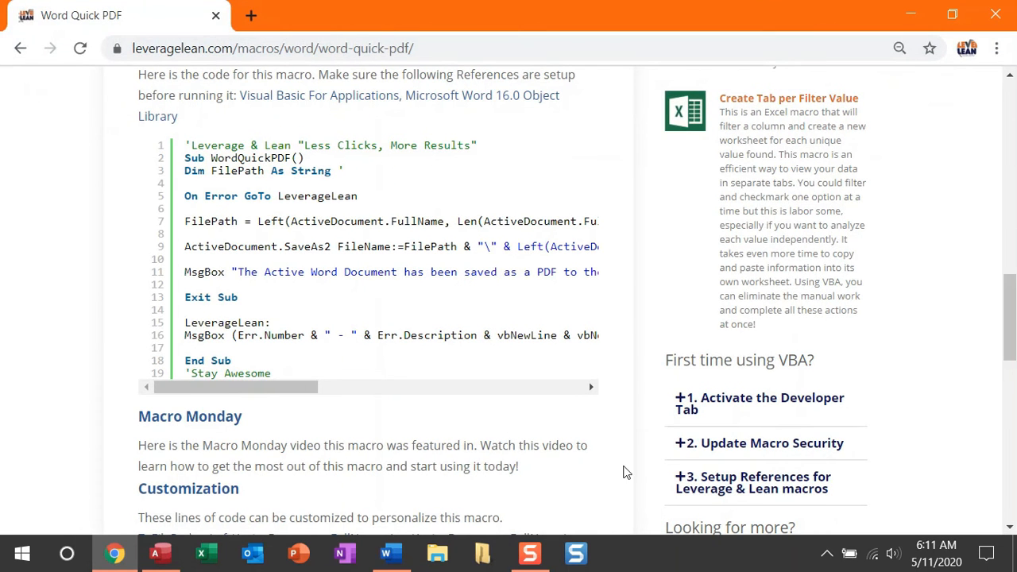
scroll(623, 472, down, 5)
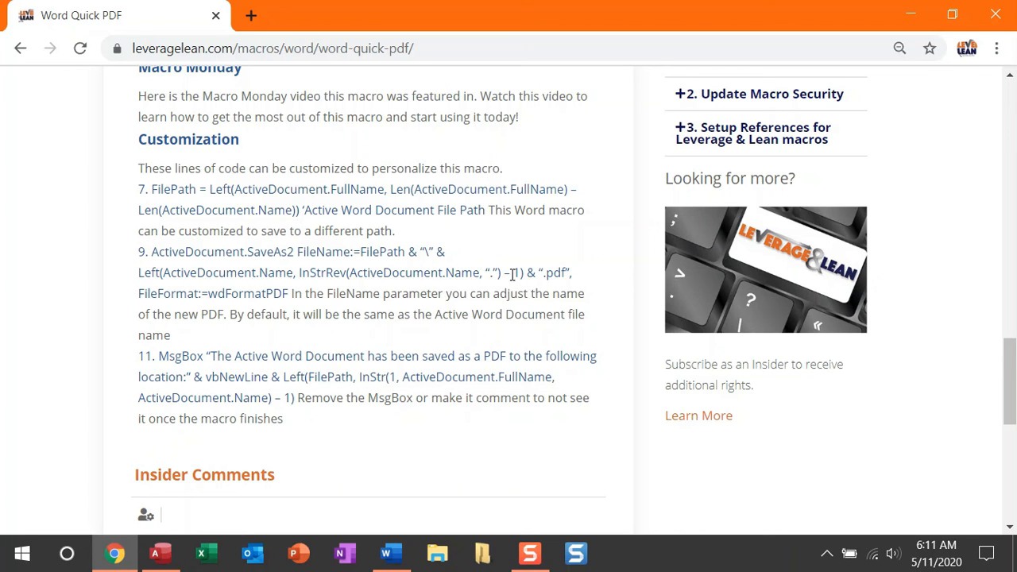
drag(572, 272, 132, 280)
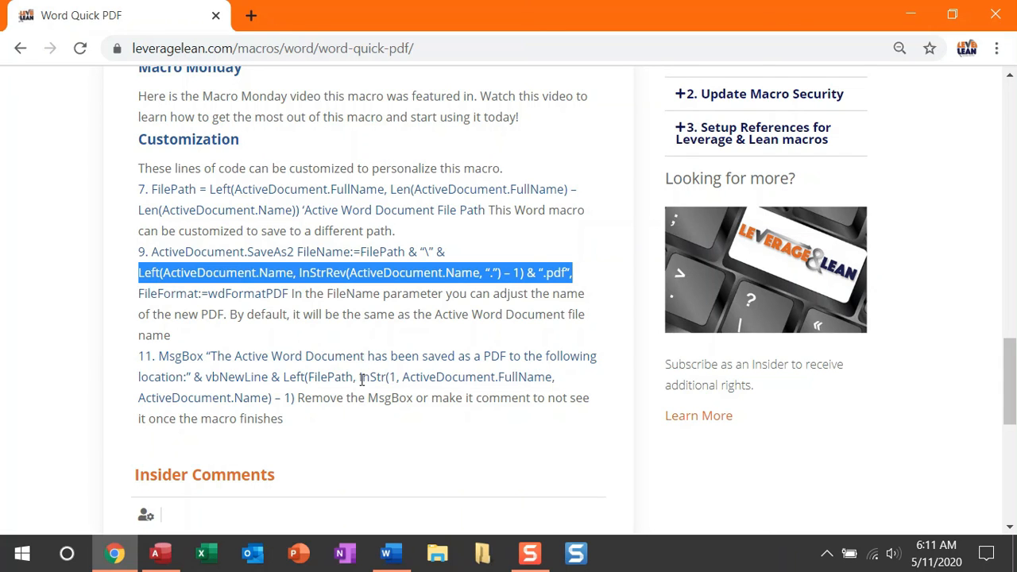
click(354, 428)
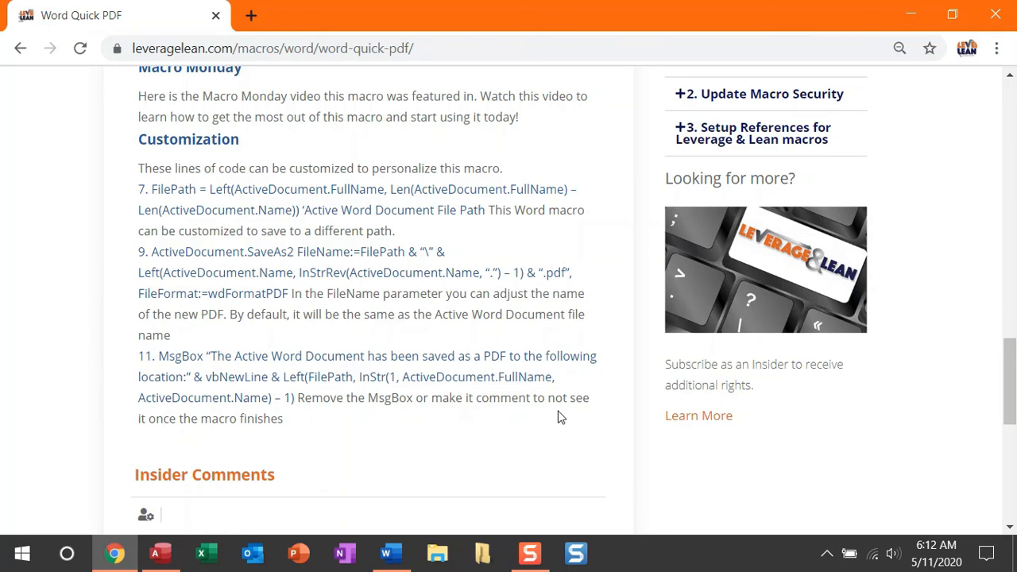
scroll(597, 417, up, 8)
scroll(597, 417, up, 10)
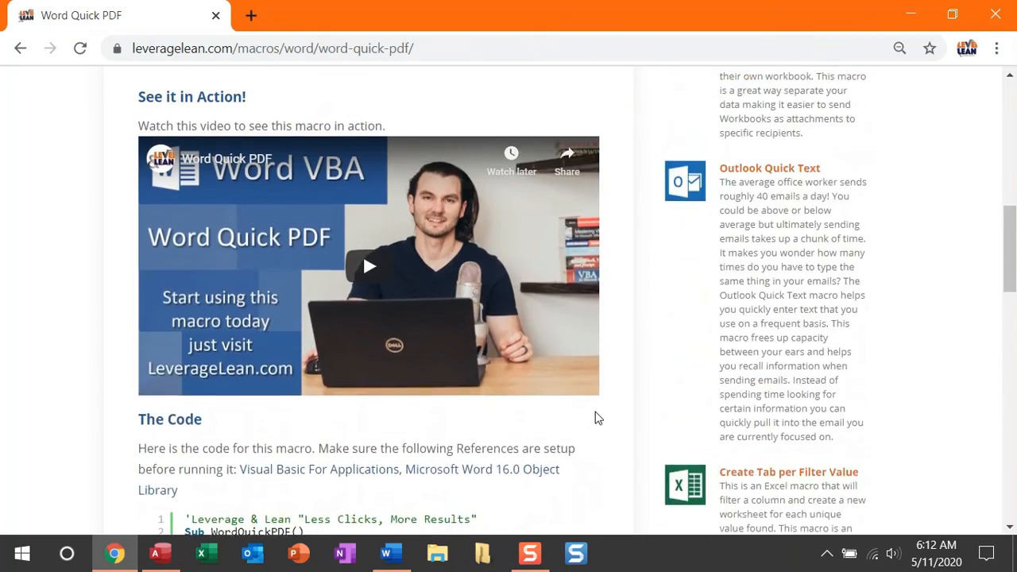